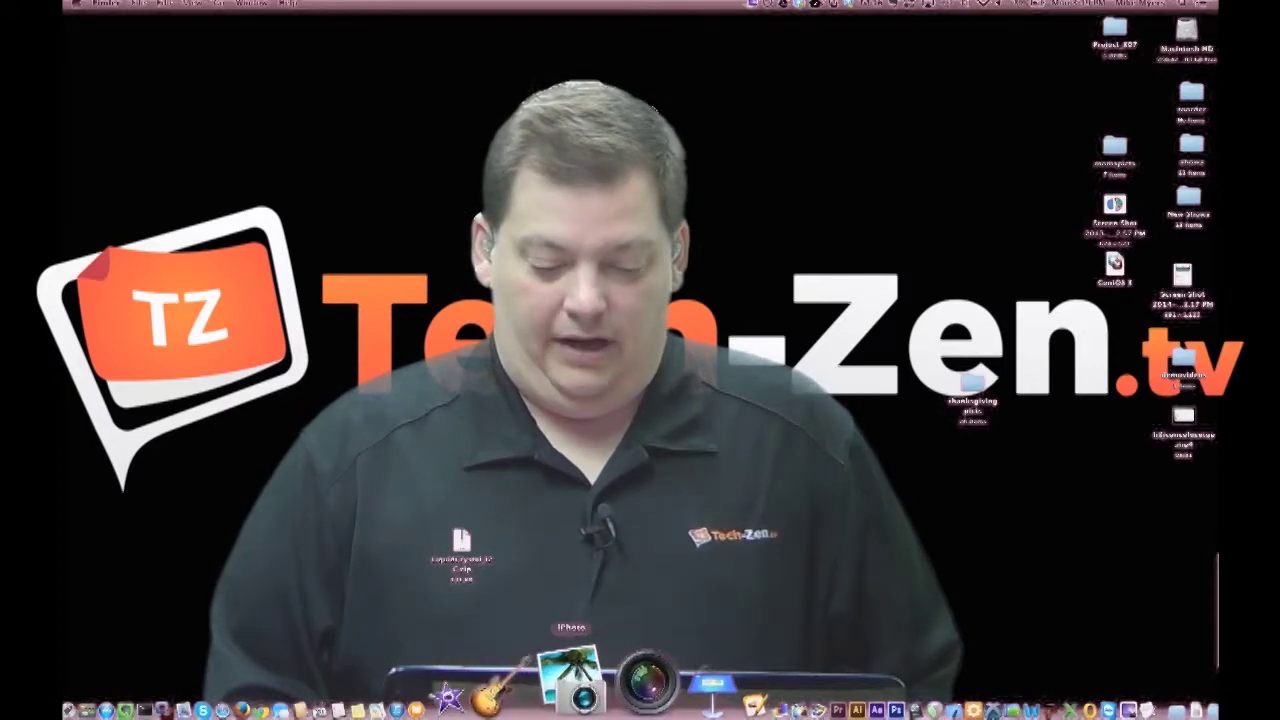
Launch iPhoto from the Dock
left_click(588, 668)
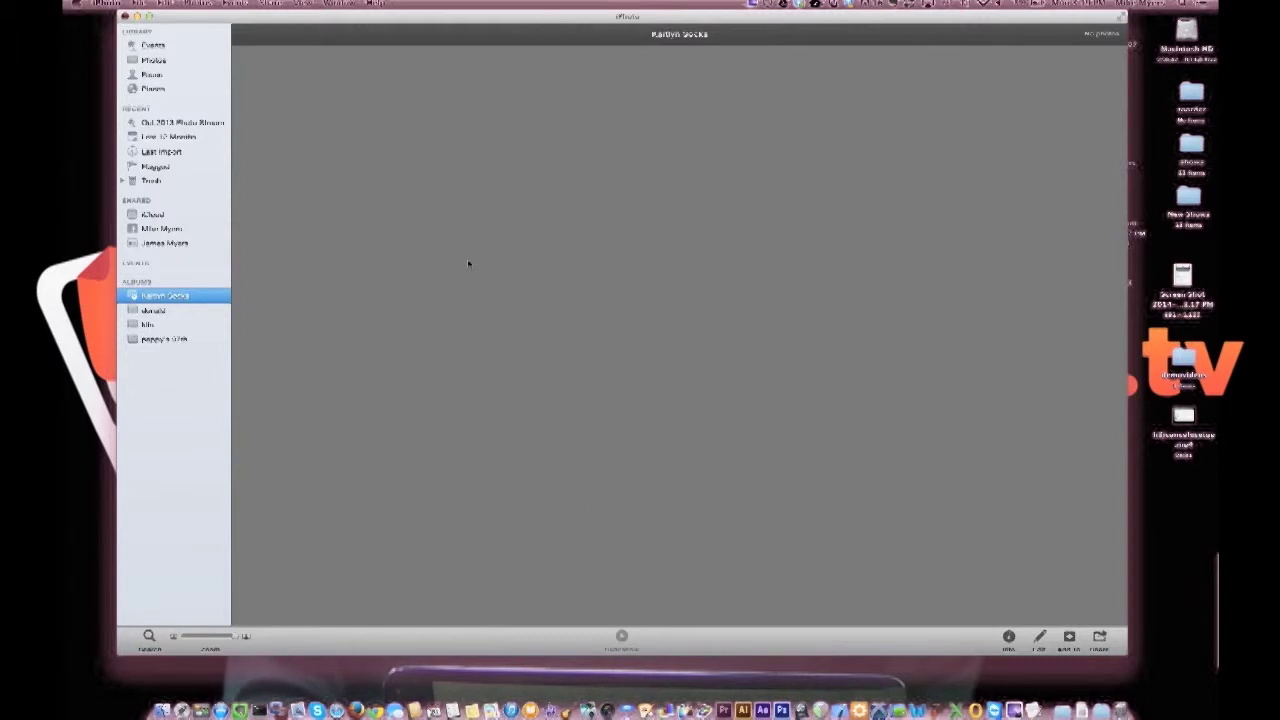
Switch the library from the Photos view to the Events grid
left_click(156, 61)
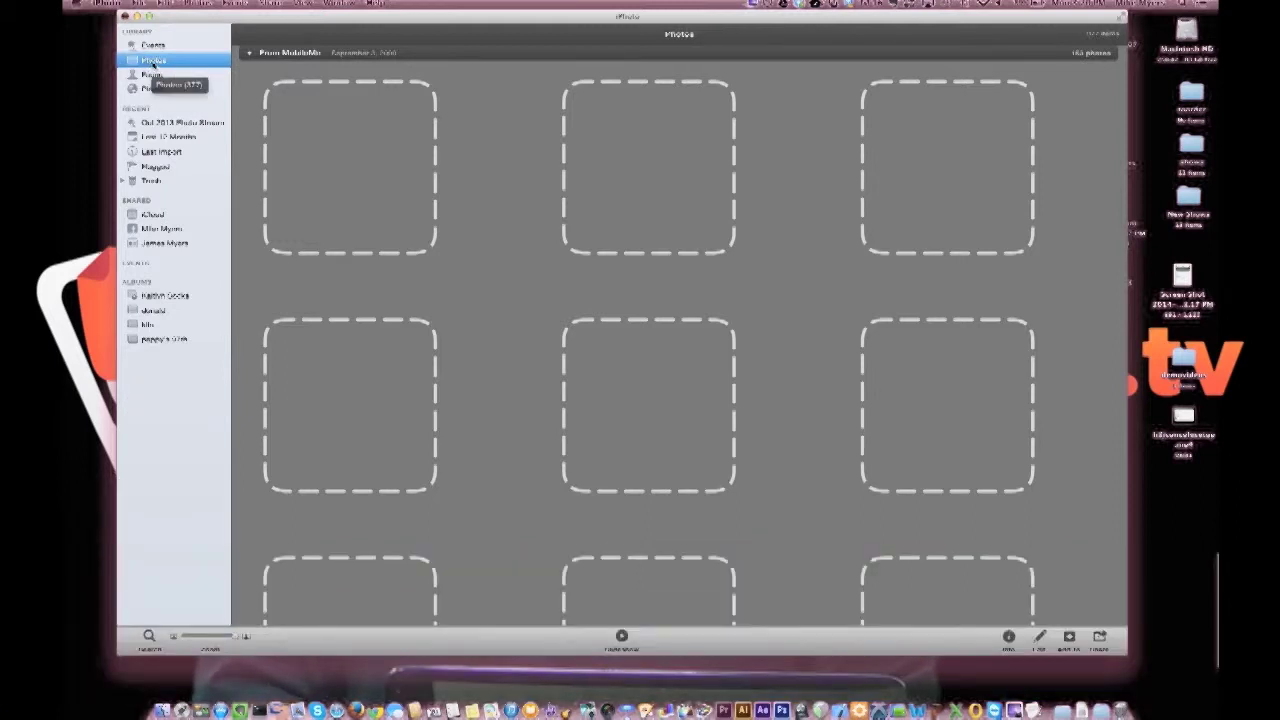
left_click(153, 45)
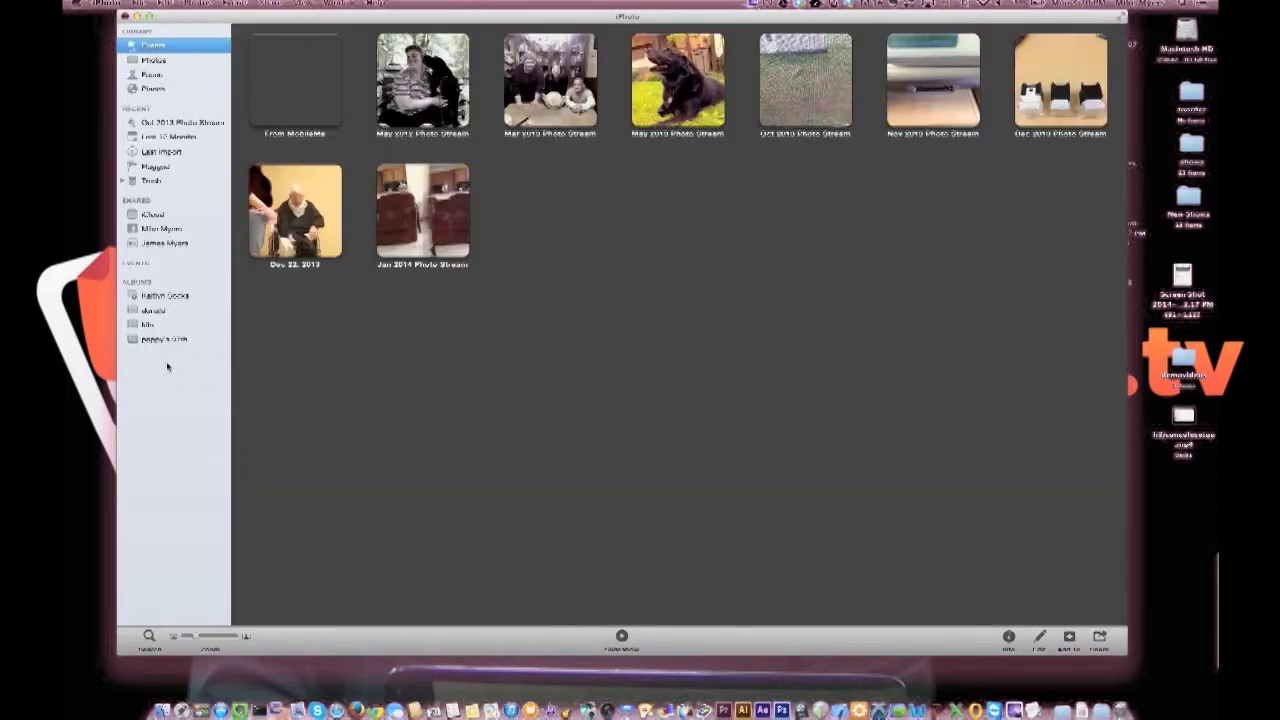
Create a new smart album from the sidebar and name it 'smart album'
right_click(160, 414)
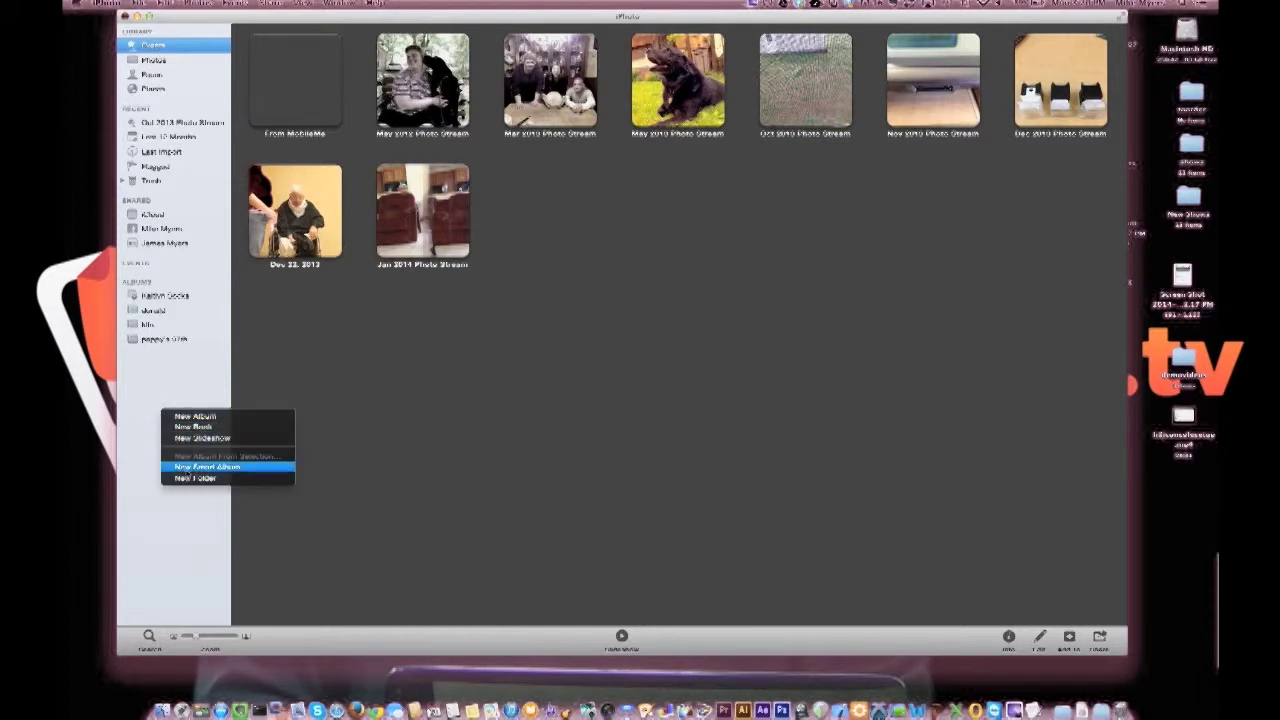
left_click(186, 467)
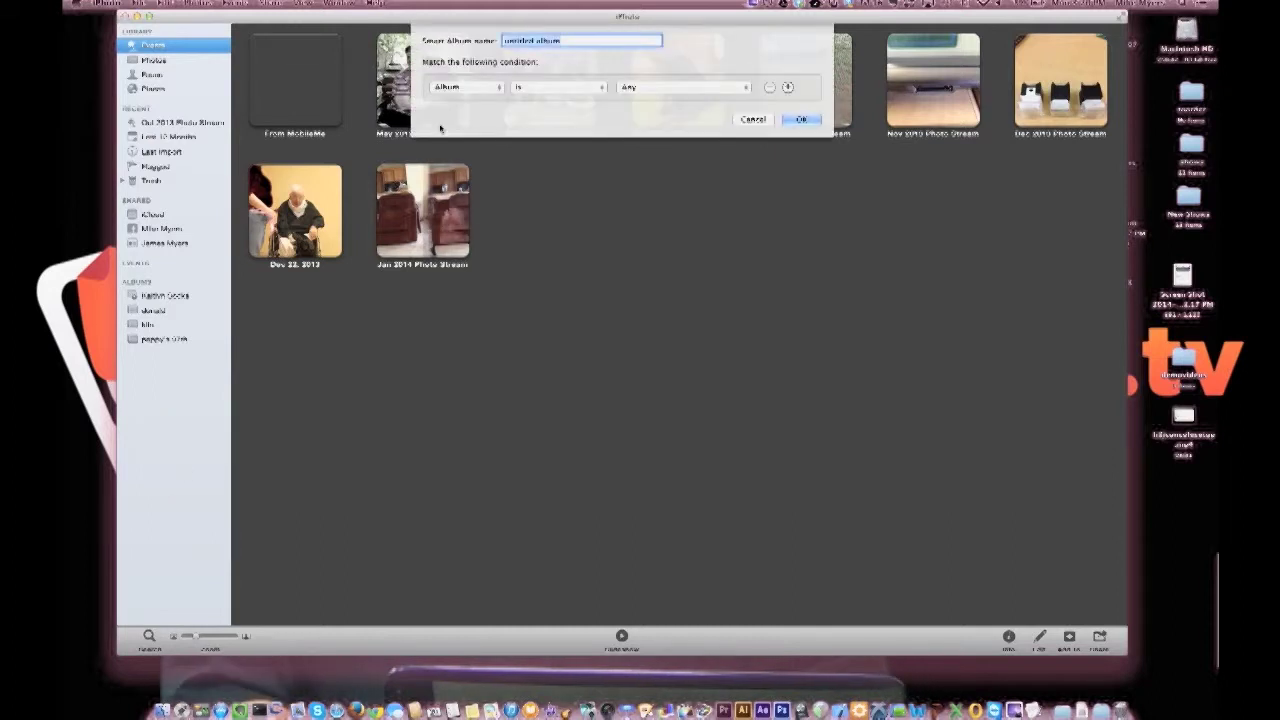
type("smart alb")
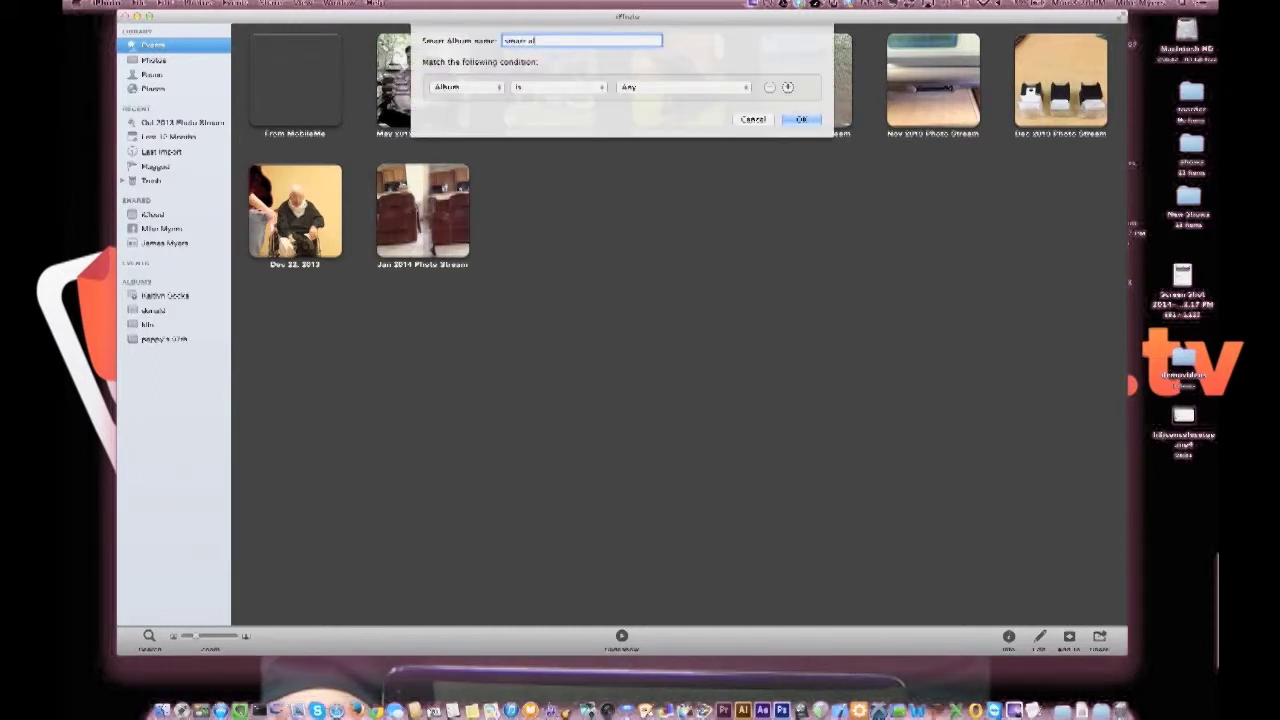
type("um")
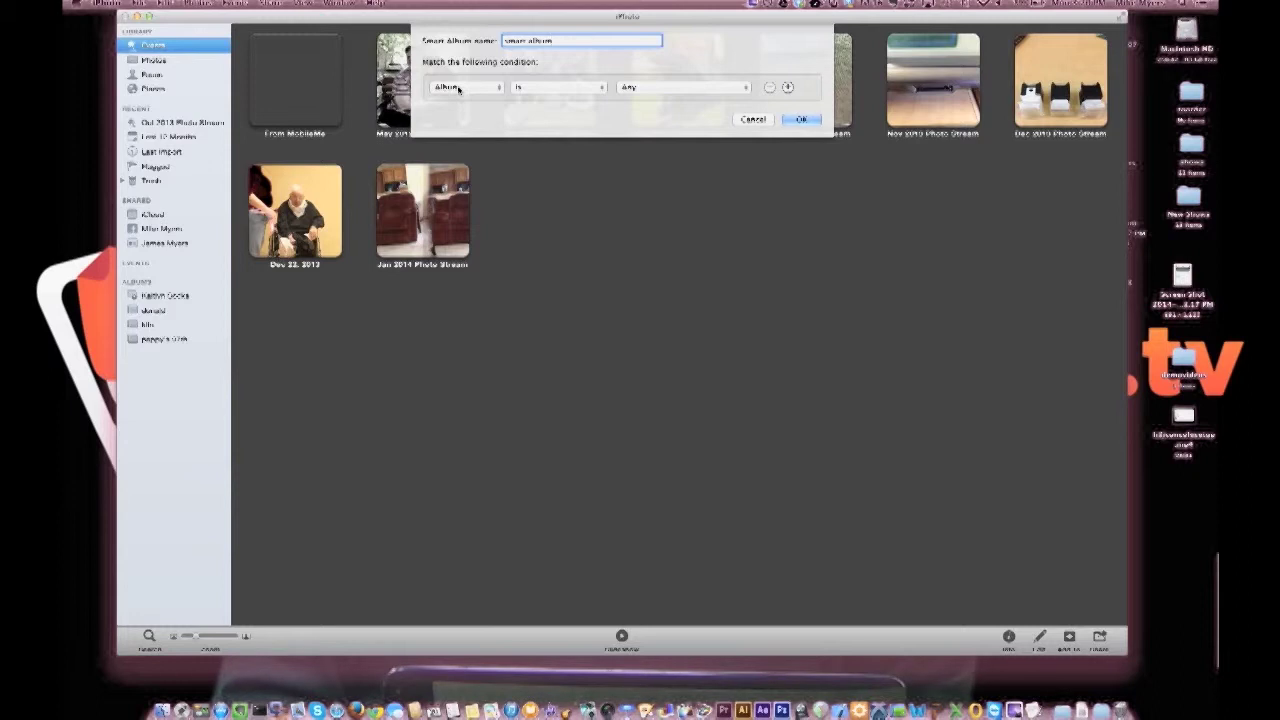
Browse the album and comparison choices, then set the rule to Any Text contains
left_click(635, 90)
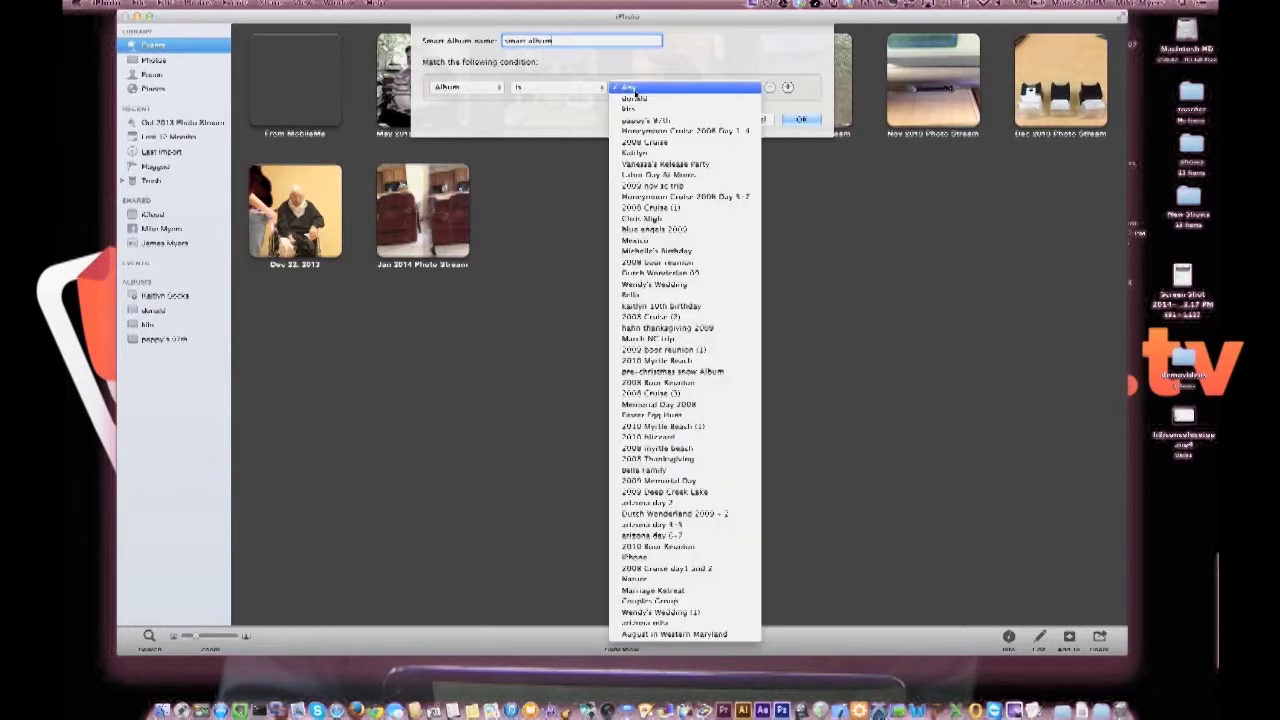
left_click(489, 91)
left_click(527, 93)
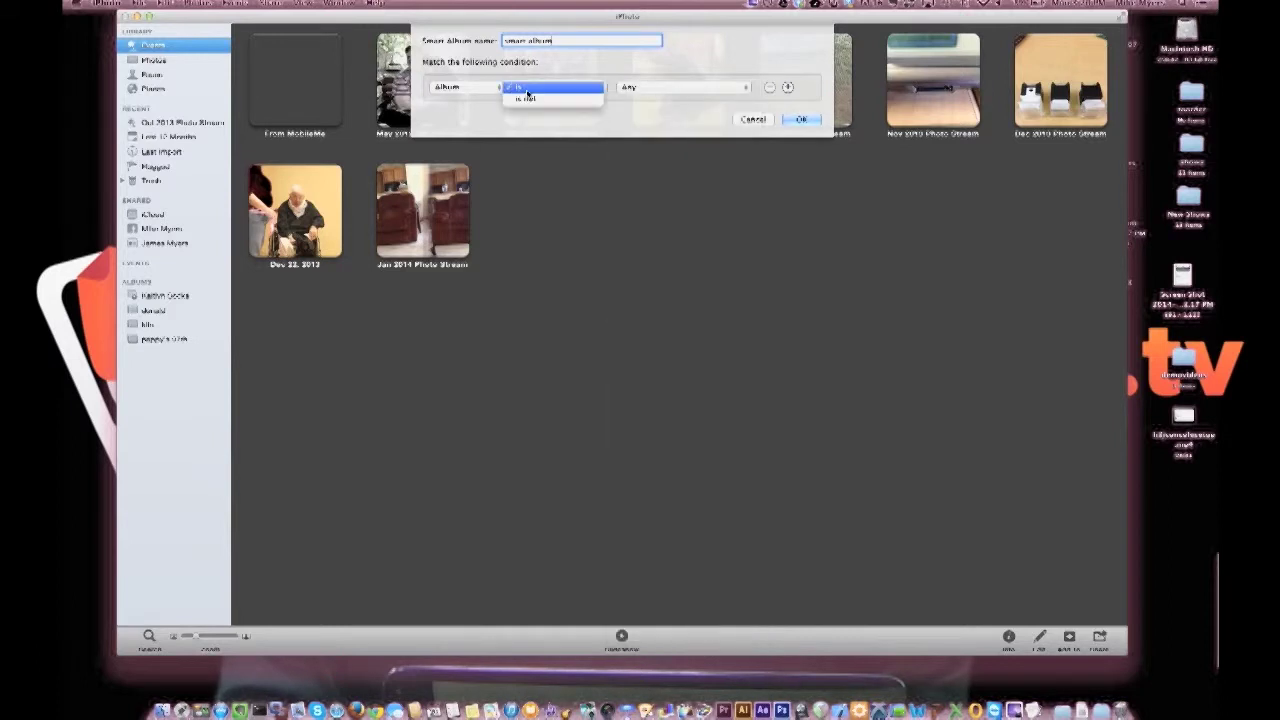
left_click(509, 91)
left_click(477, 90)
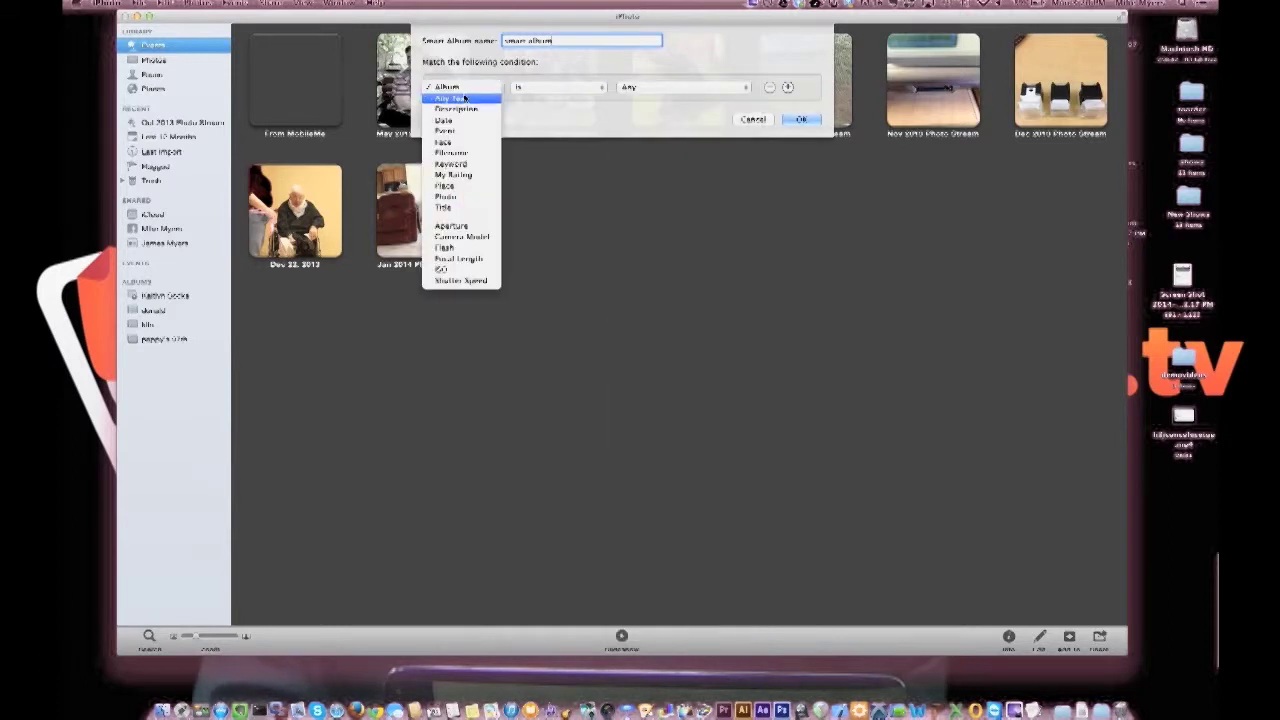
left_click(464, 98)
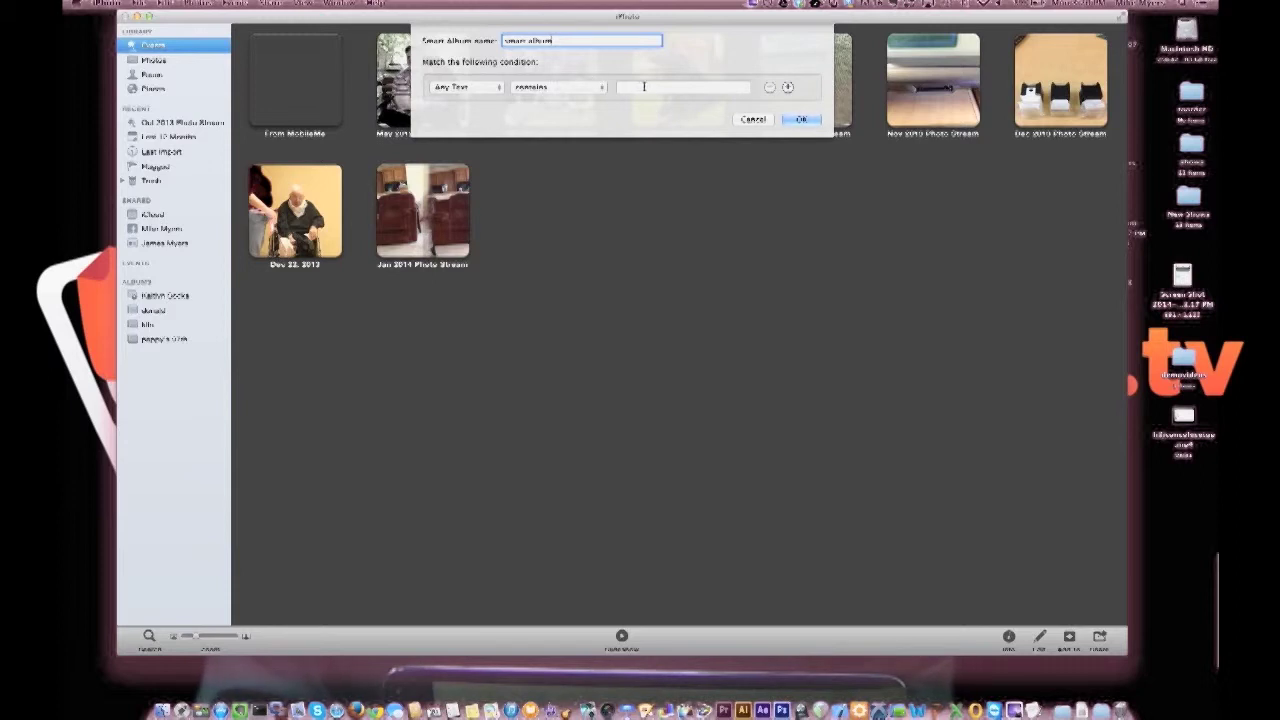
left_click(578, 88)
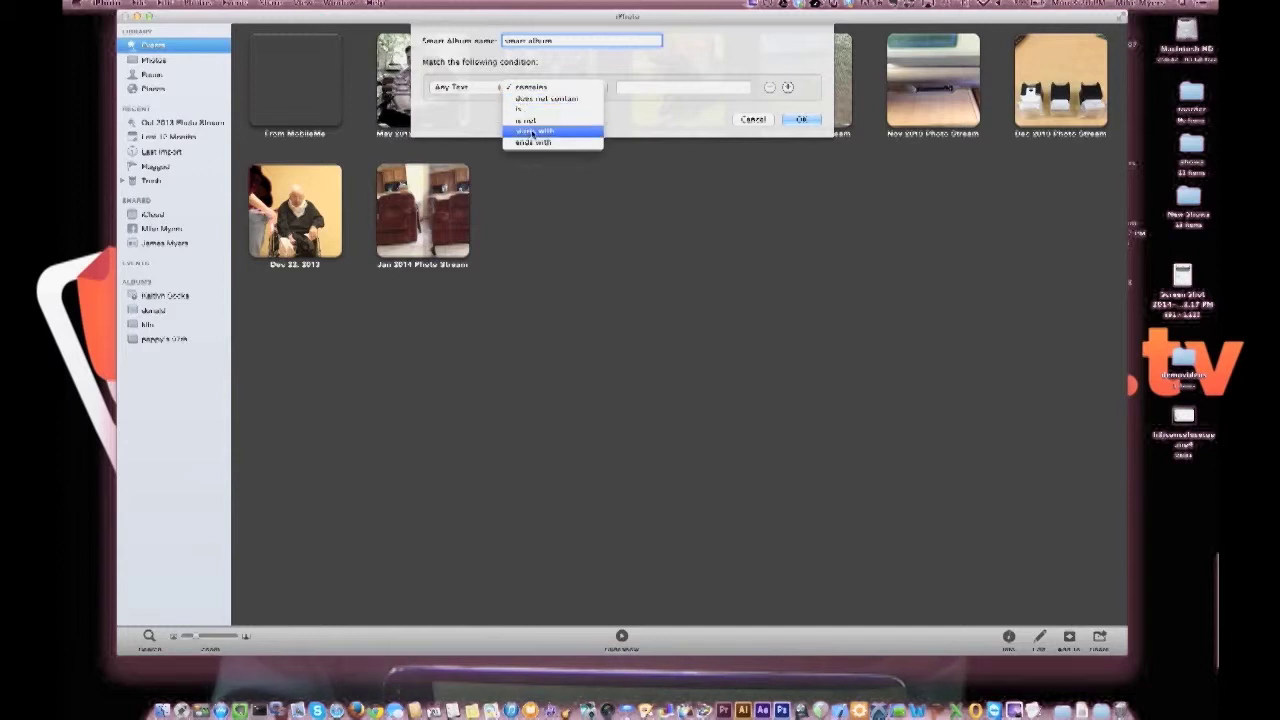
left_click(468, 88)
Change the rule's field to Face contains, then to Date
left_click(468, 88)
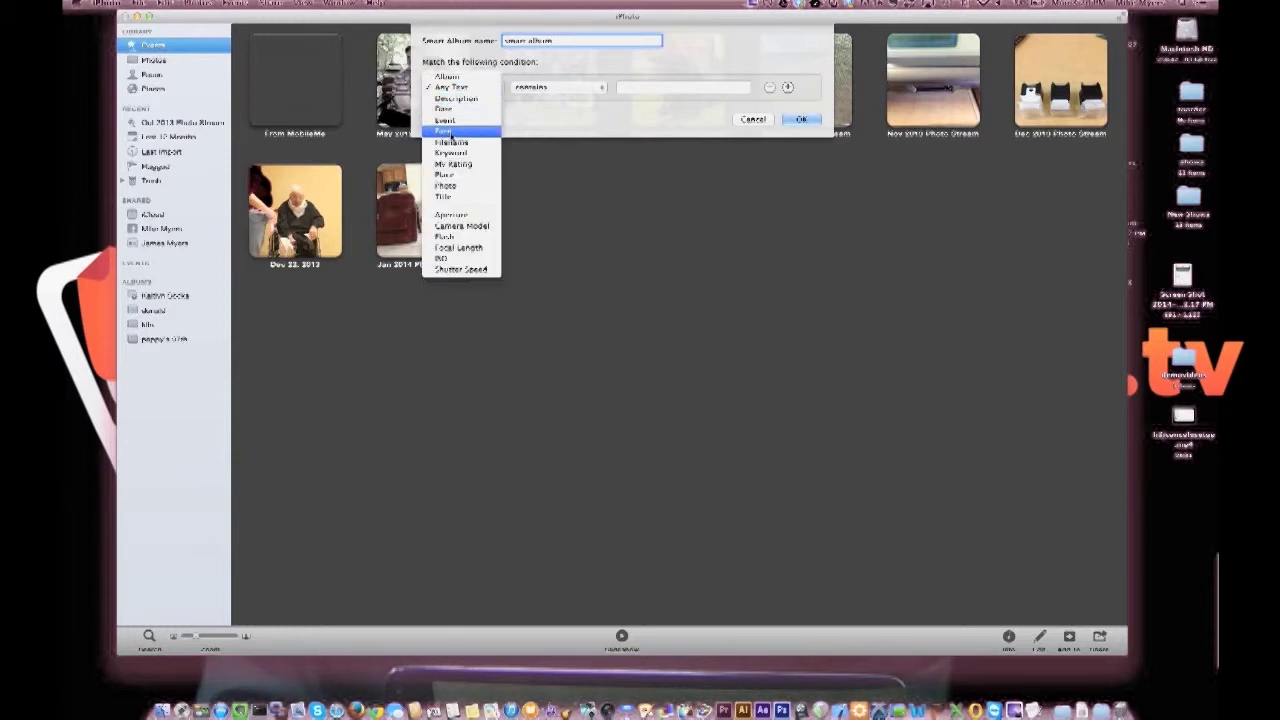
left_click(446, 131)
left_click(538, 89)
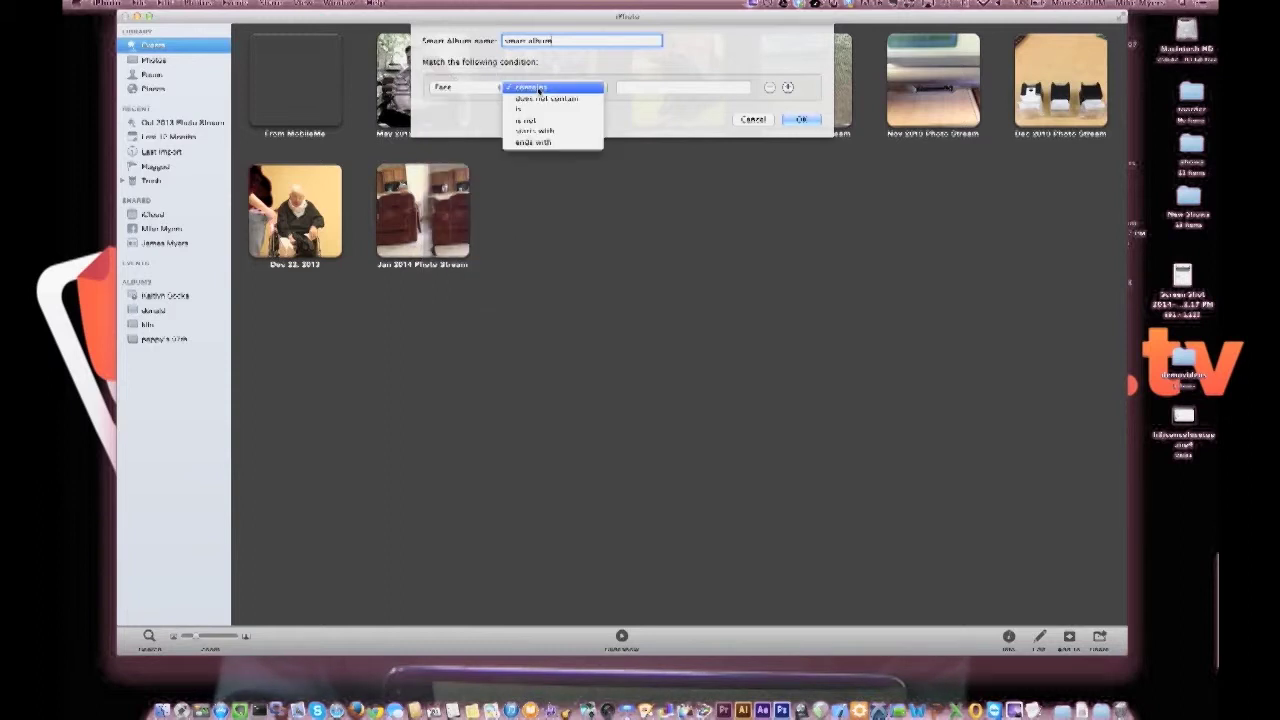
left_click(539, 89)
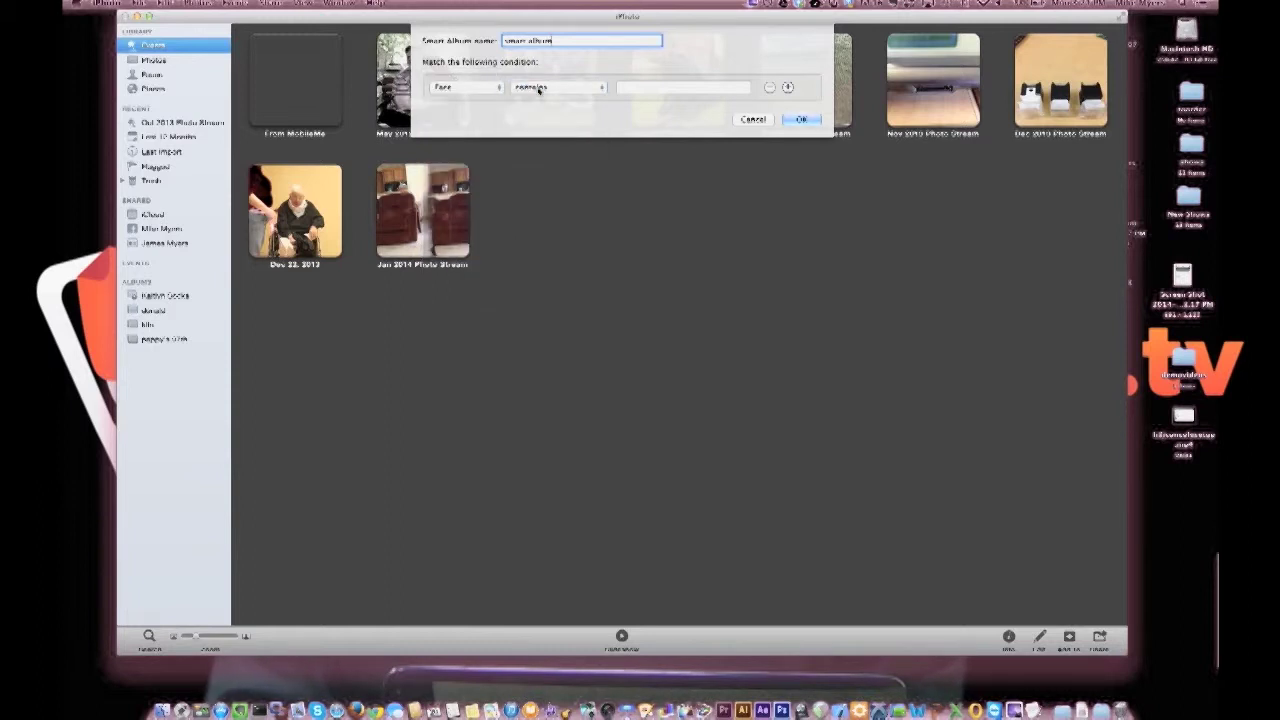
left_click(464, 88)
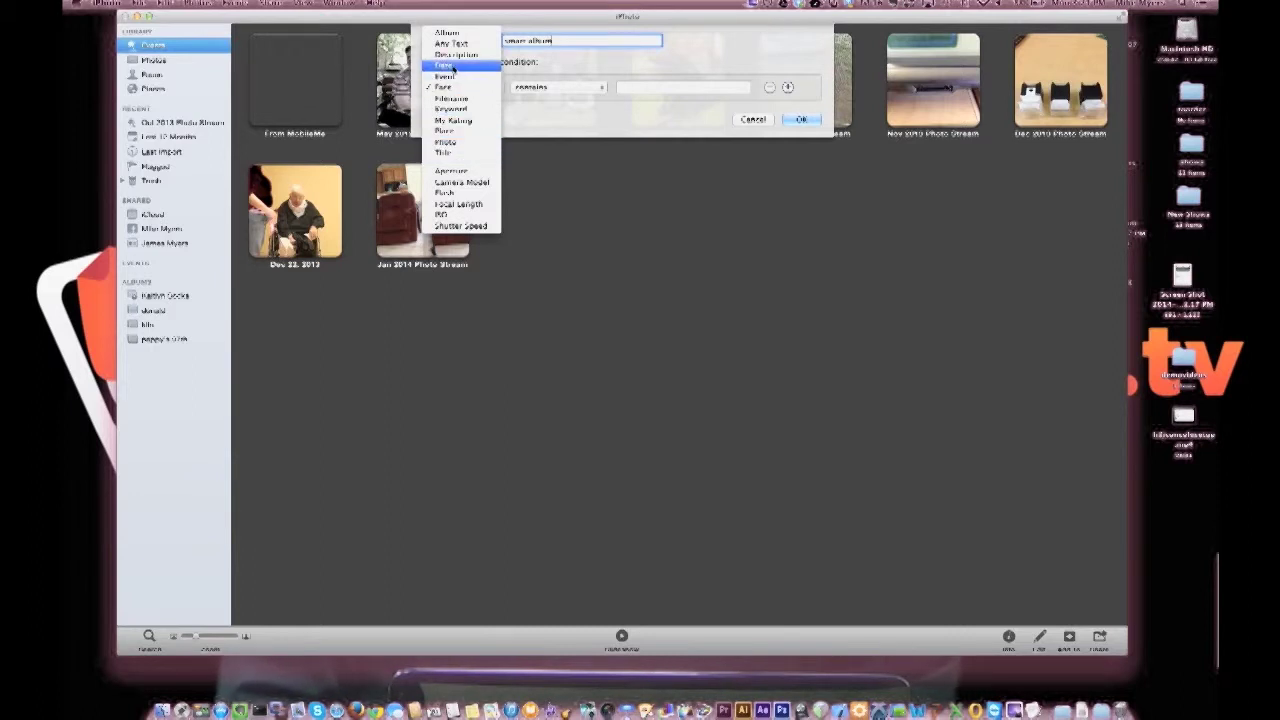
left_click(453, 67)
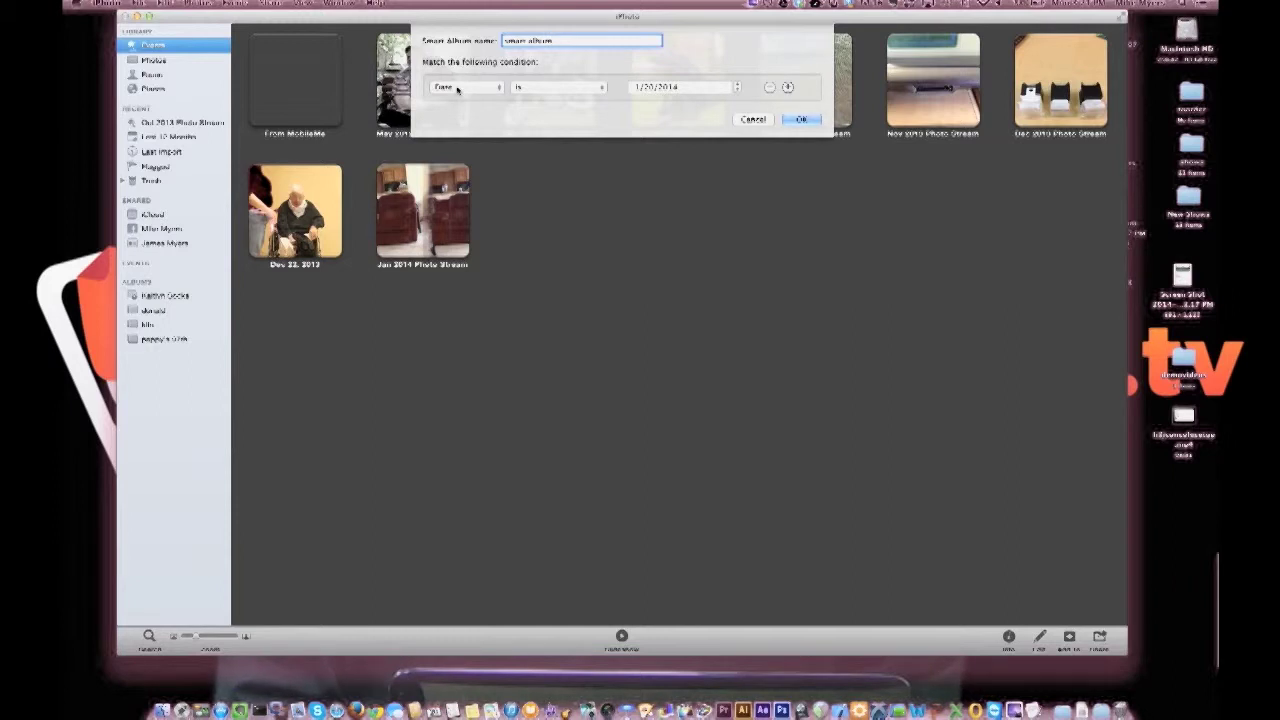
Set the date rule to 'is after' 1/1/2013
left_click(536, 92)
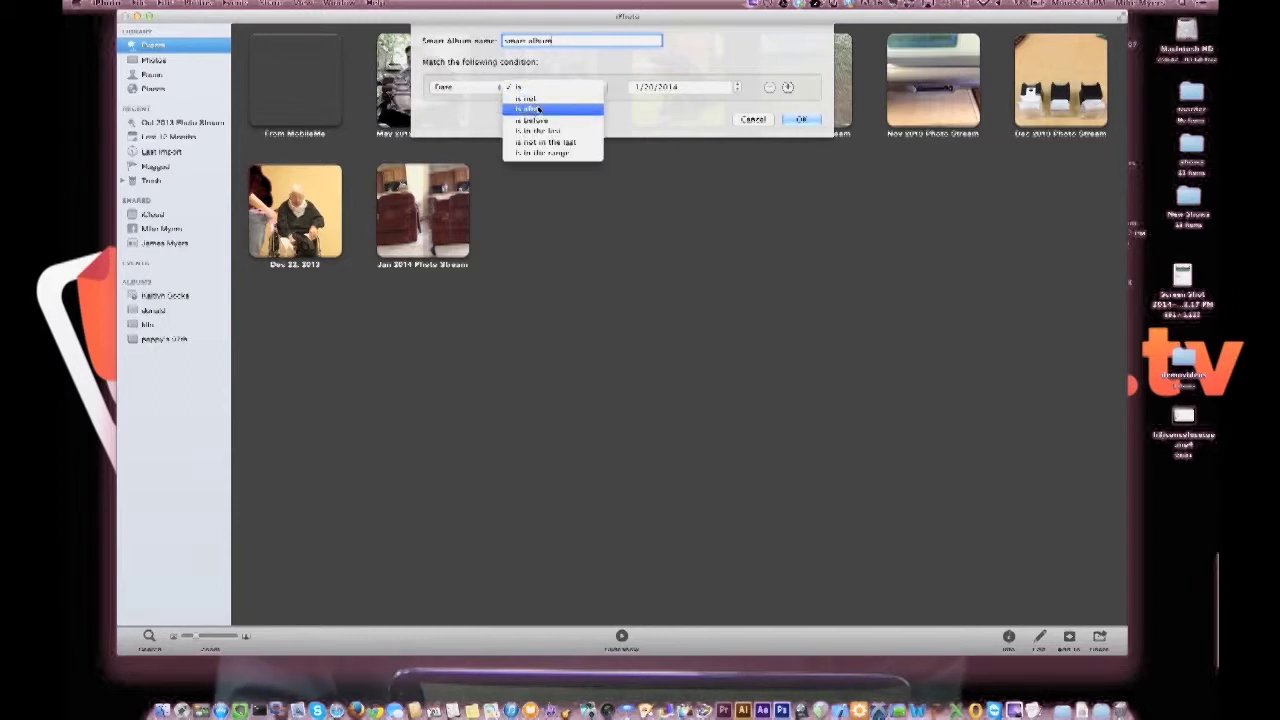
left_click(533, 109)
left_click(649, 88)
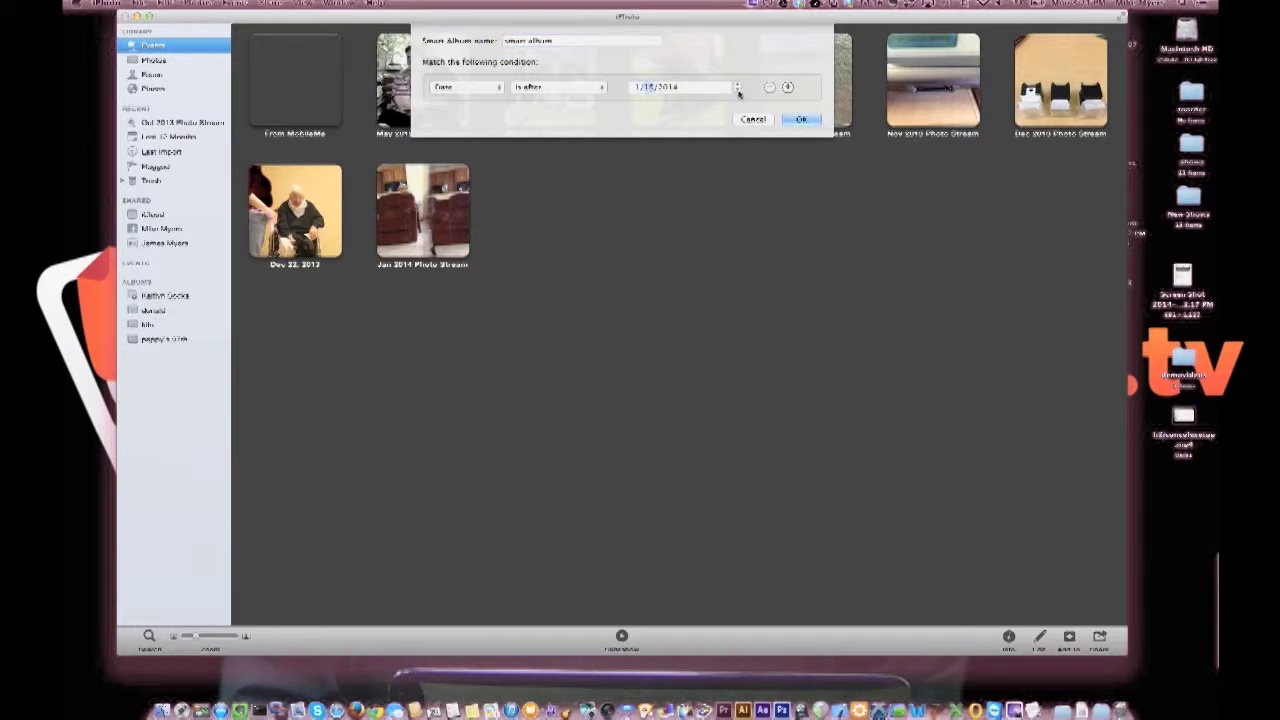
left_click(738, 92)
left_click(738, 92)
left_click(737, 92)
left_click(670, 88)
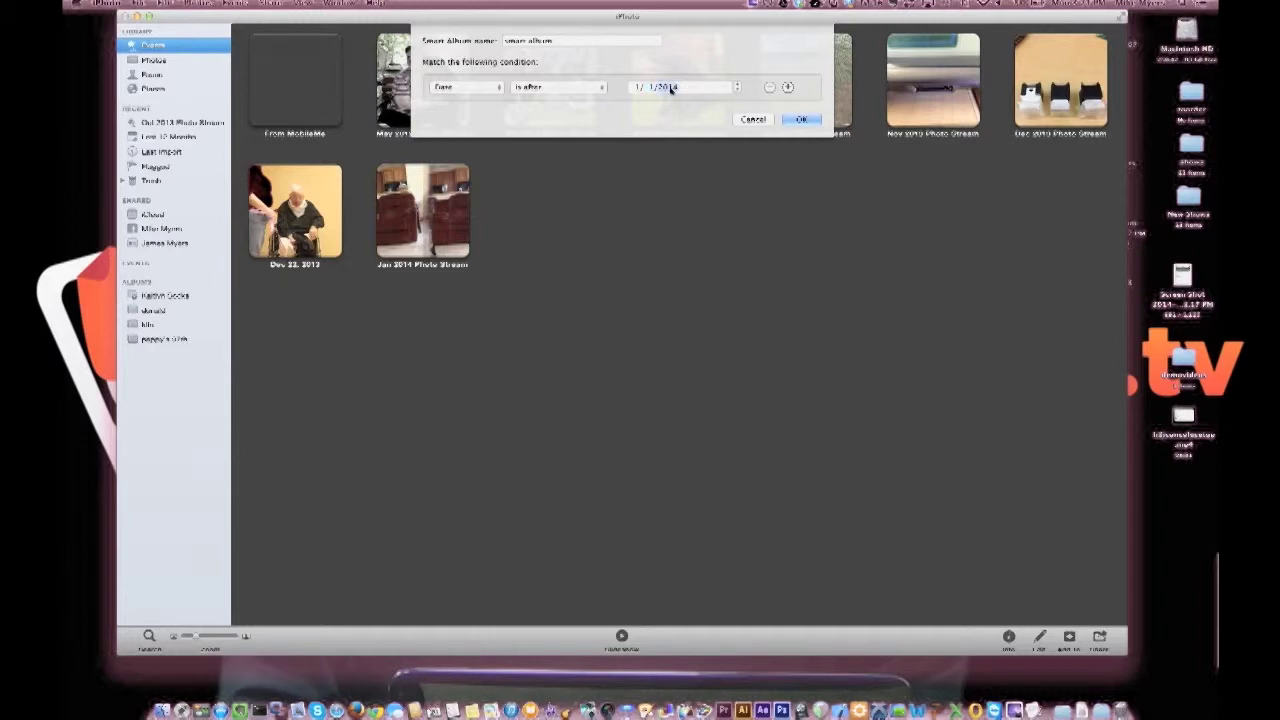
left_click(738, 92)
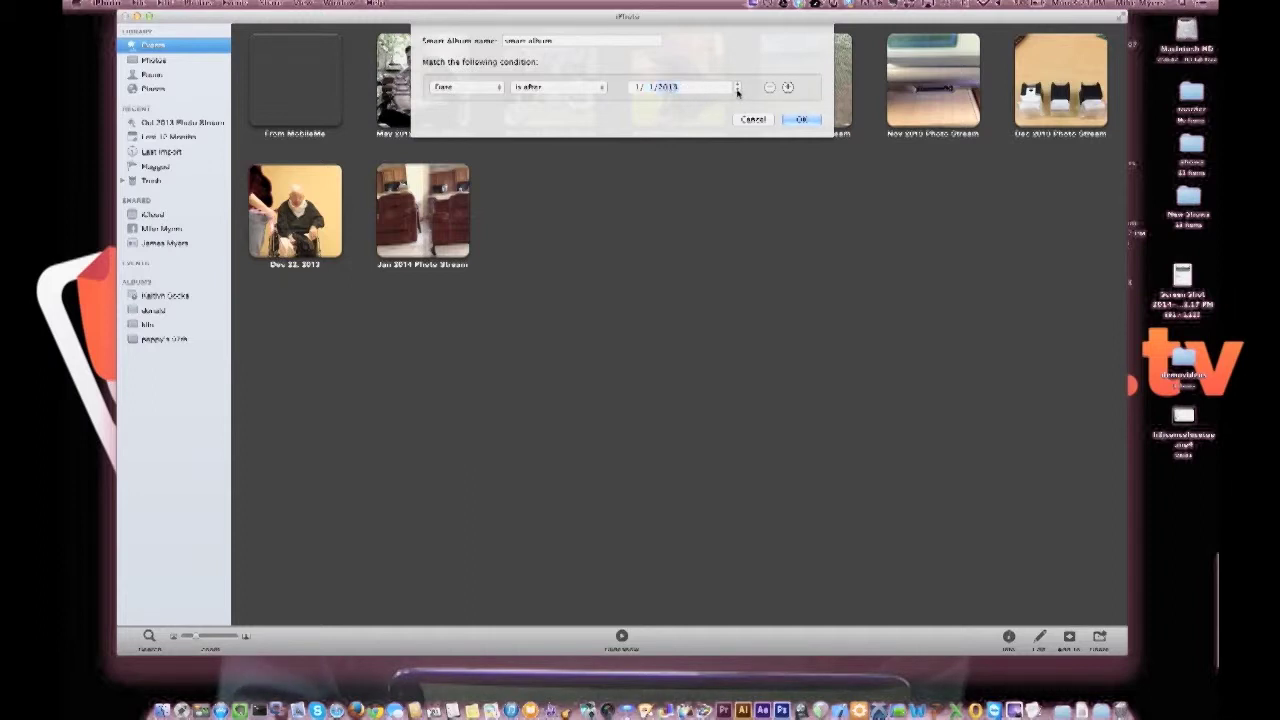
Add a second condition set to Date is before
left_click(788, 88)
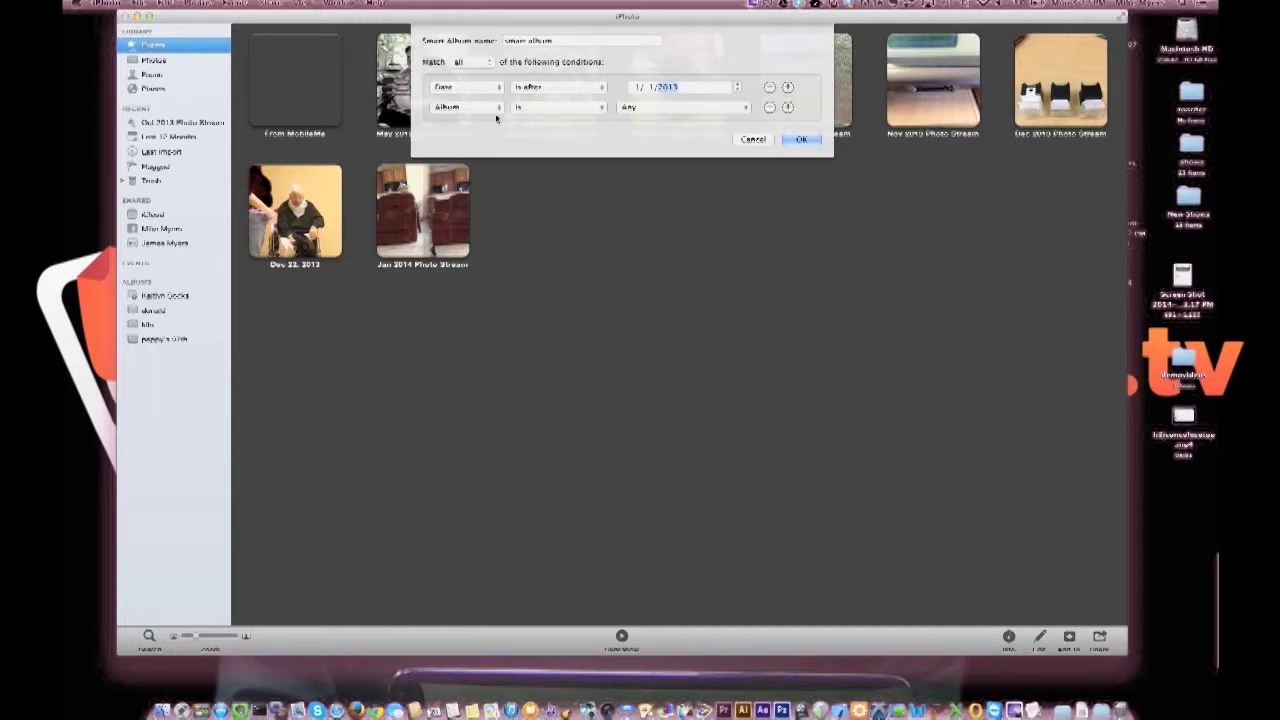
left_click(475, 106)
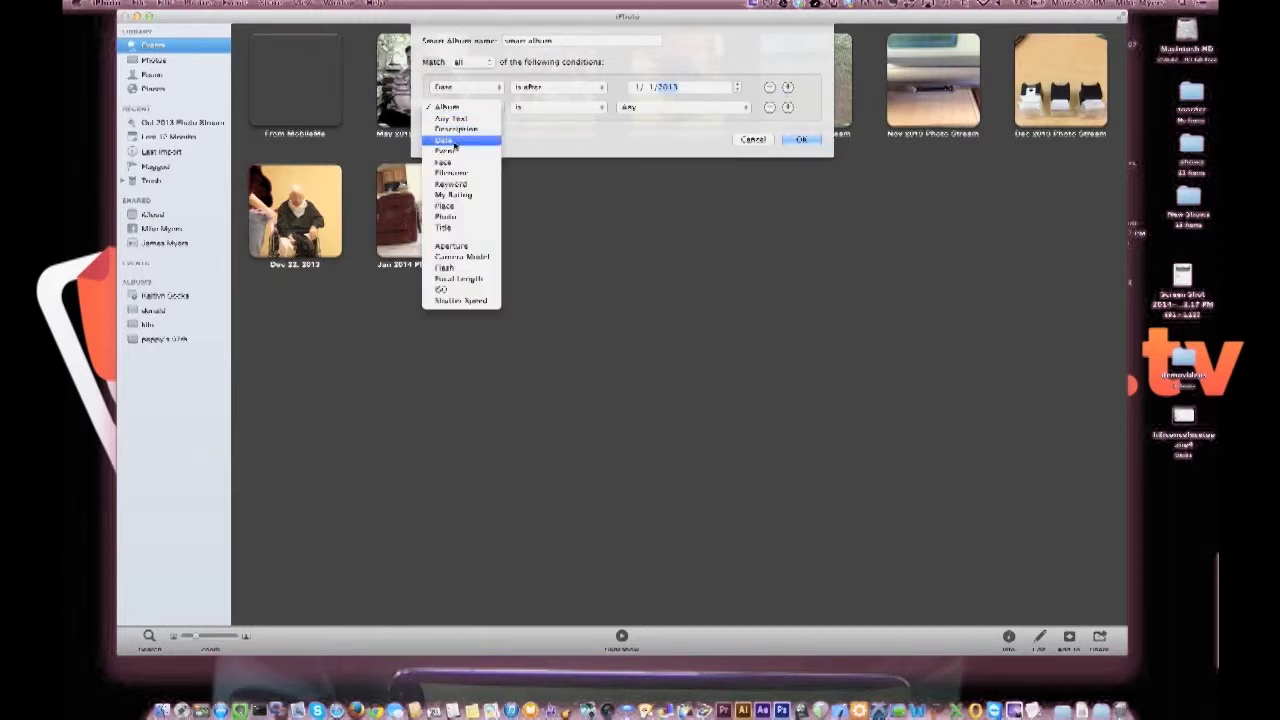
left_click(455, 141)
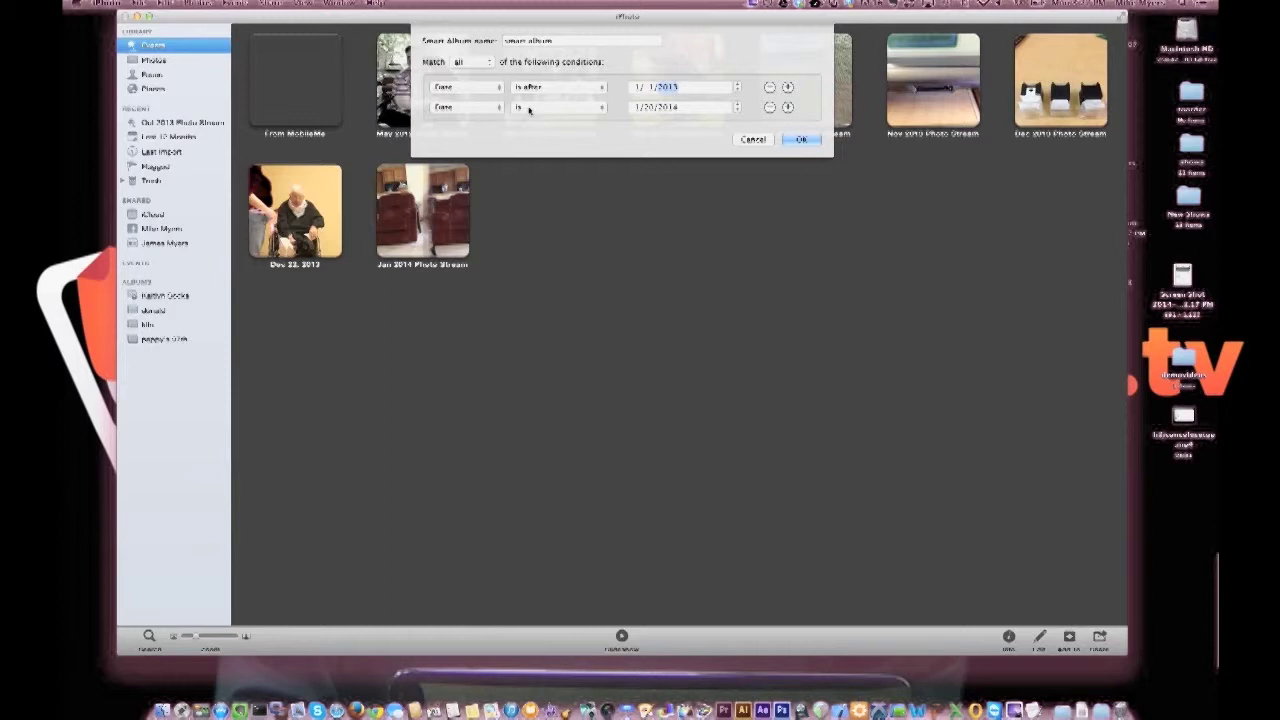
left_click(530, 108)
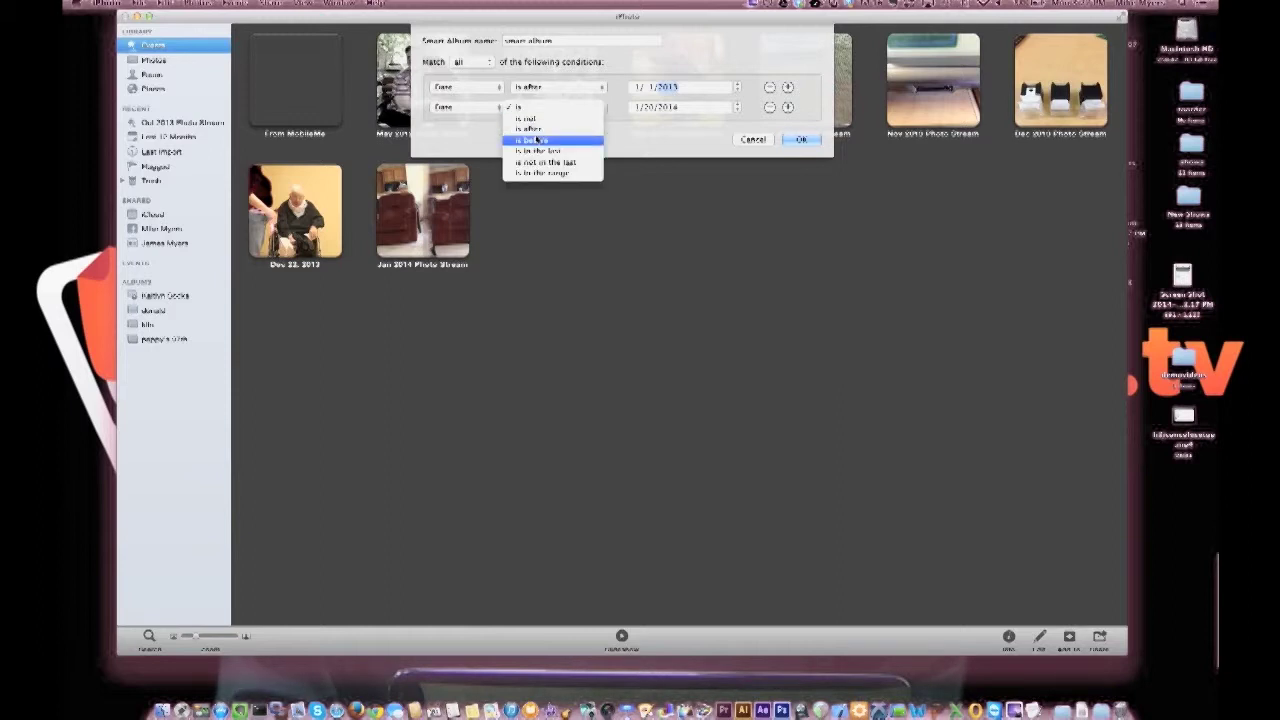
left_click(537, 140)
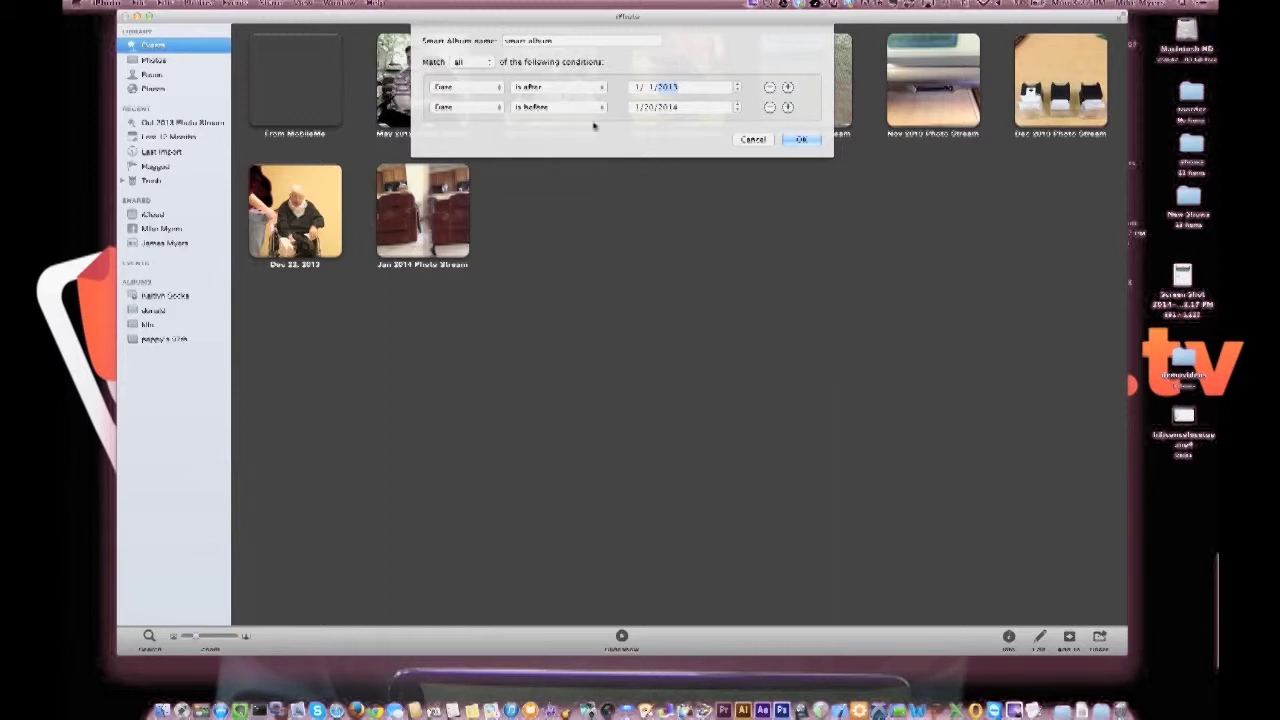
Step the second condition's date day down repeatedly
left_click(649, 107)
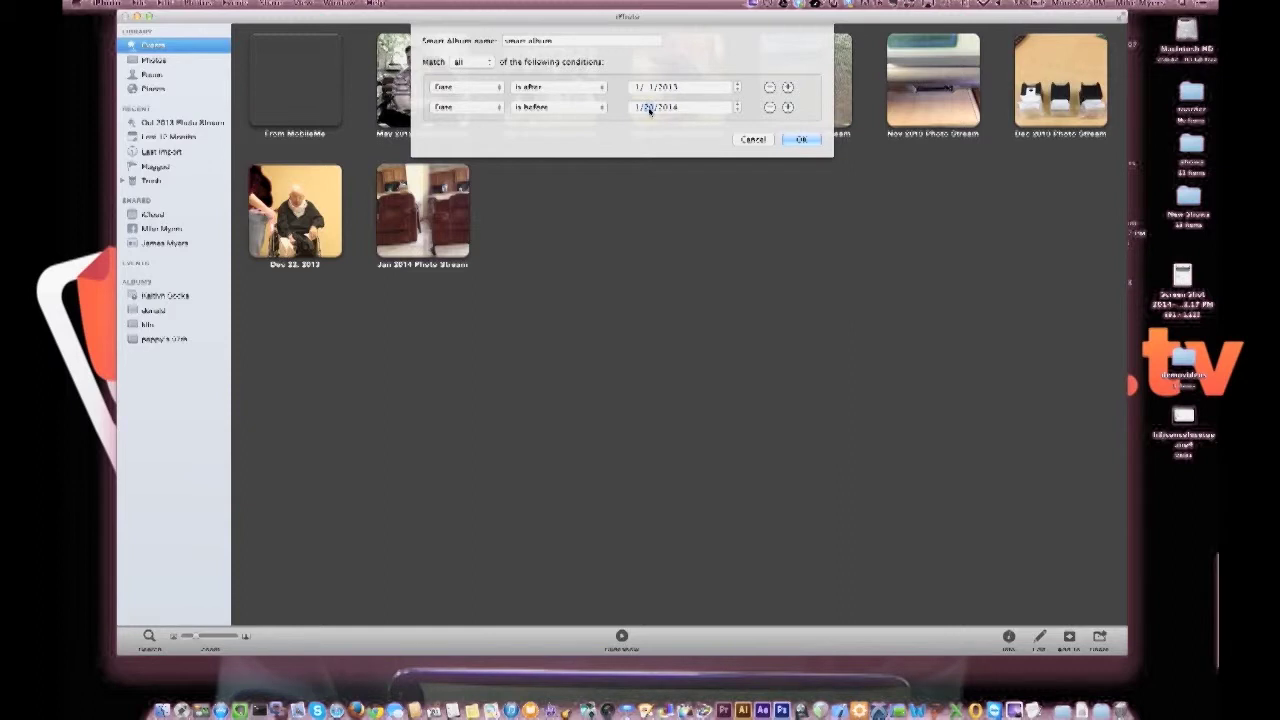
left_click(738, 110)
left_click(737, 110)
left_click(737, 110)
left_click(737, 110)
left_click(737, 110)
left_click(737, 110)
left_click(737, 110)
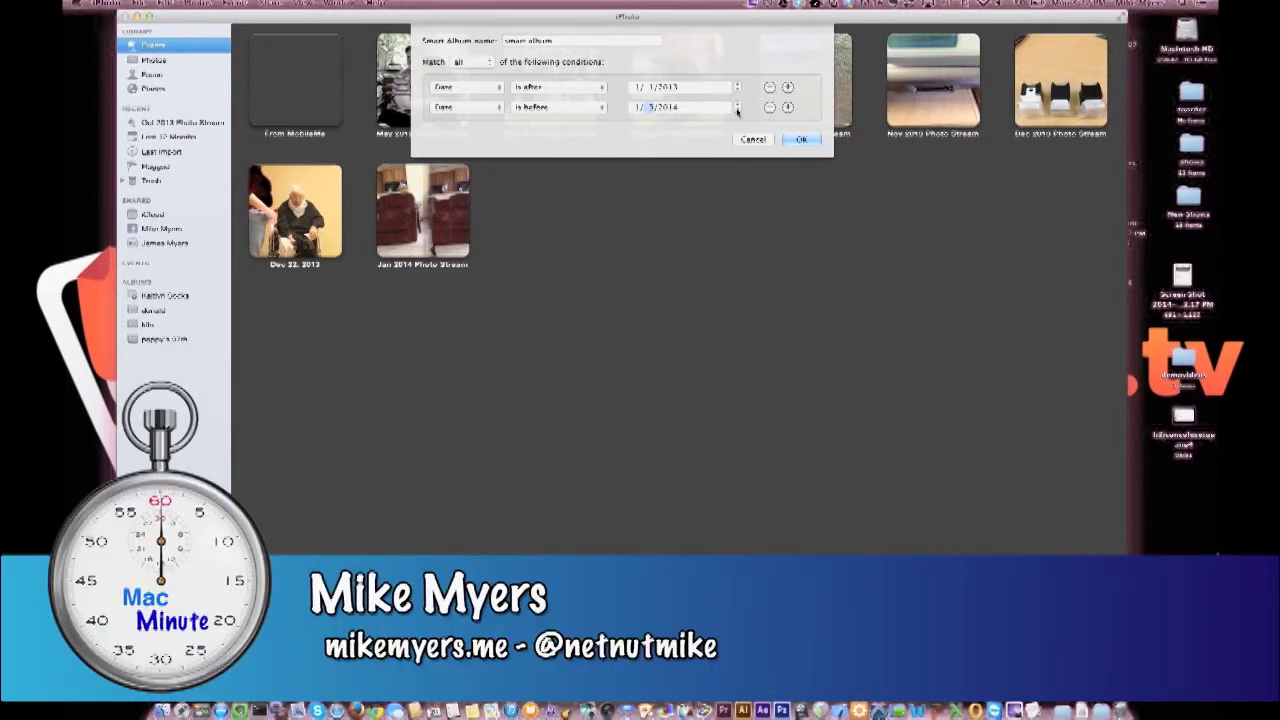
left_click(737, 110)
left_click(737, 110)
left_click(737, 110)
Change the second condition's comparison to 'is in the range'
left_click(600, 110)
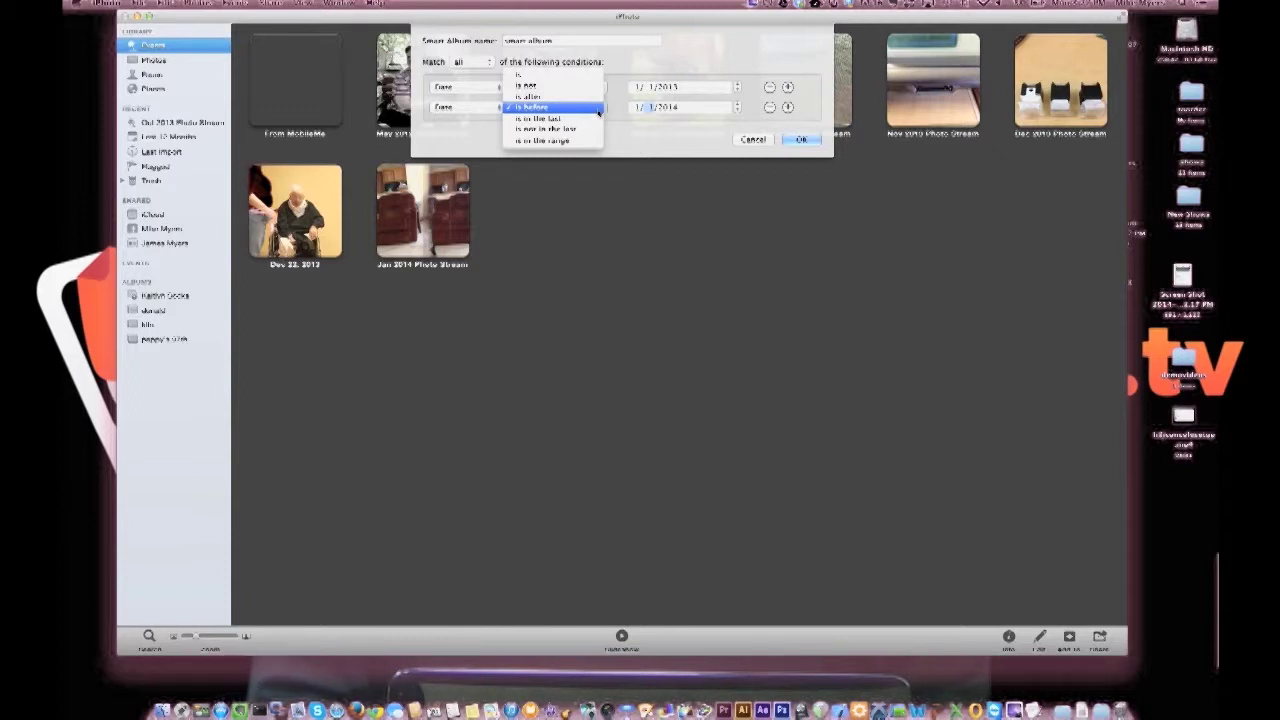
left_click(664, 143)
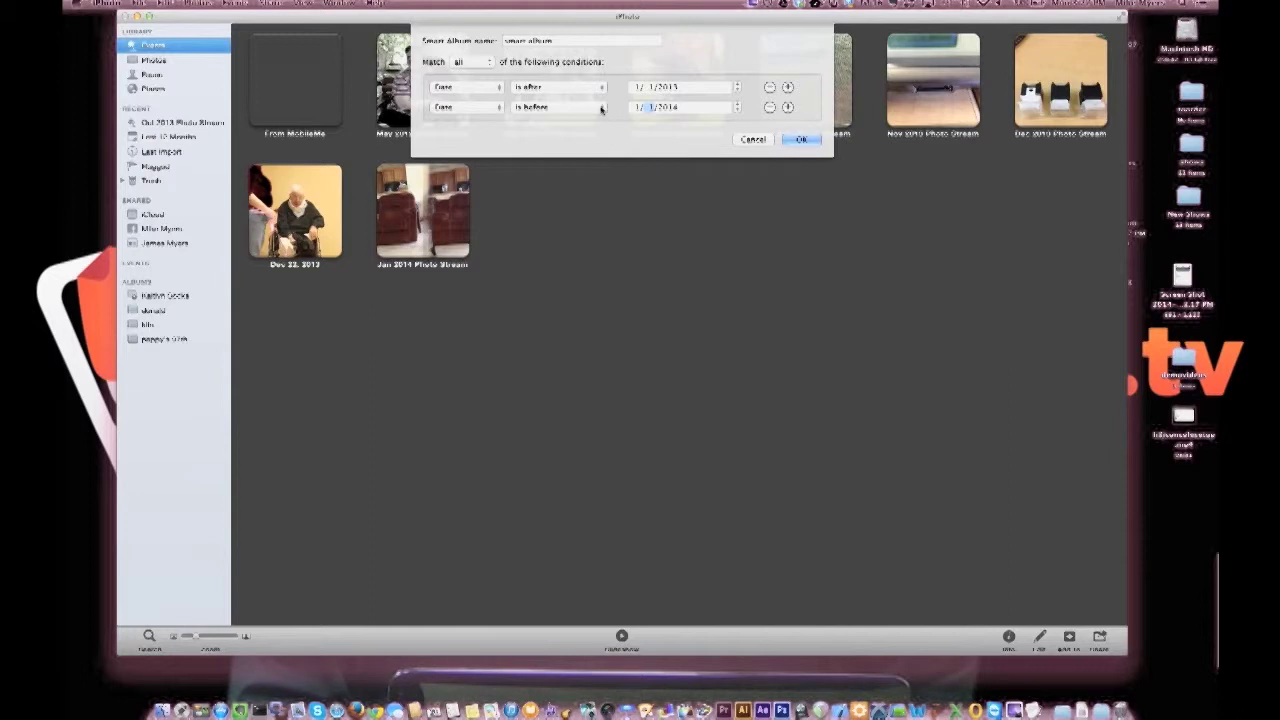
left_click(601, 108)
left_click(570, 141)
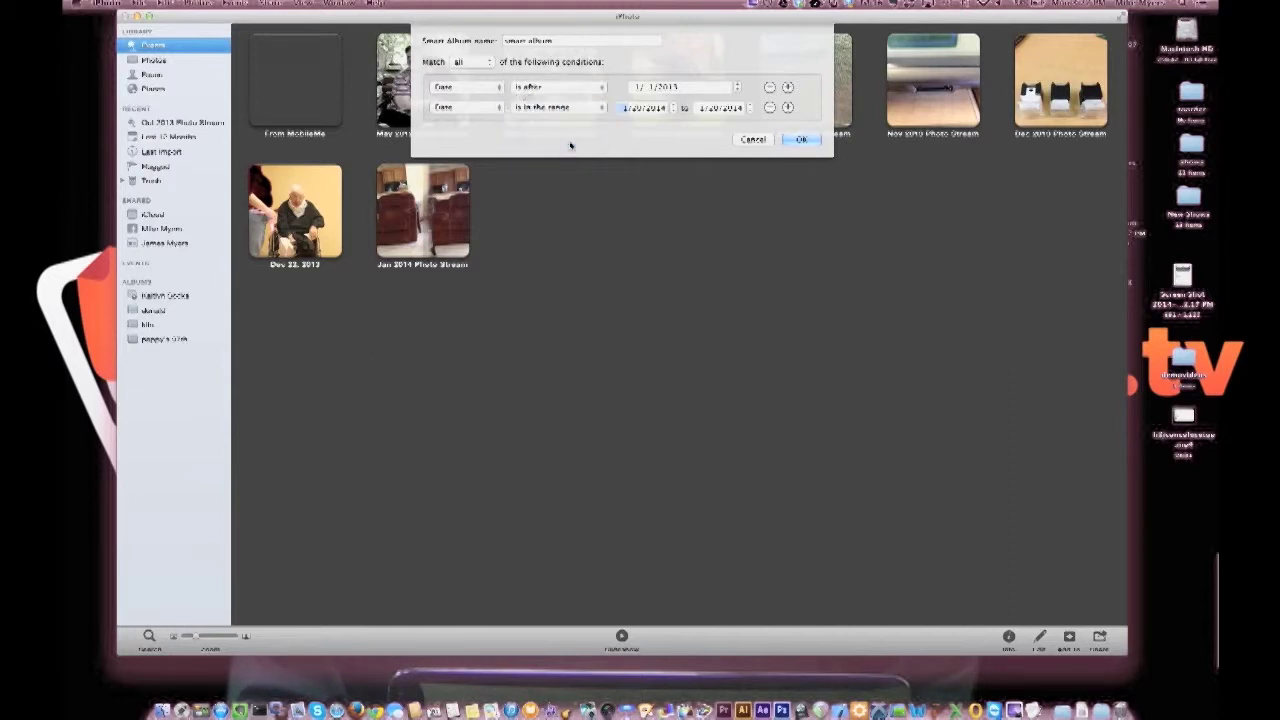
Remove the second condition and set the date rule to 'is in the range'
left_click(769, 107)
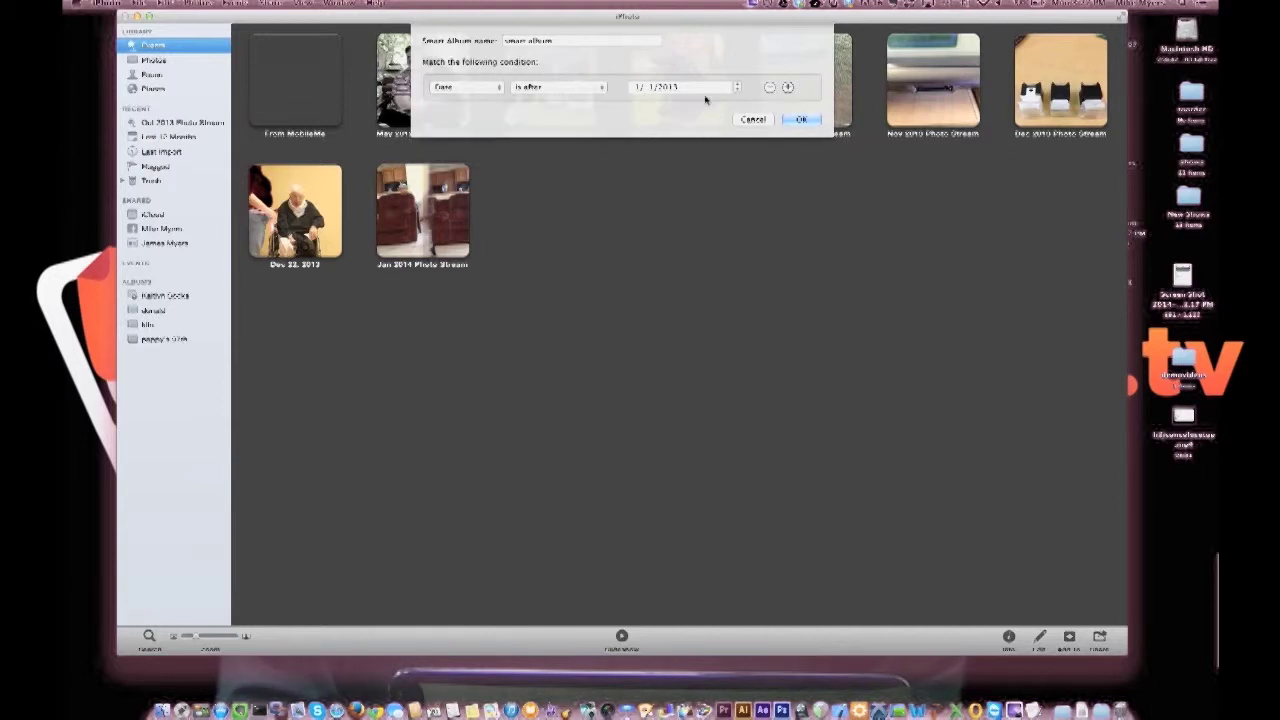
left_click(568, 88)
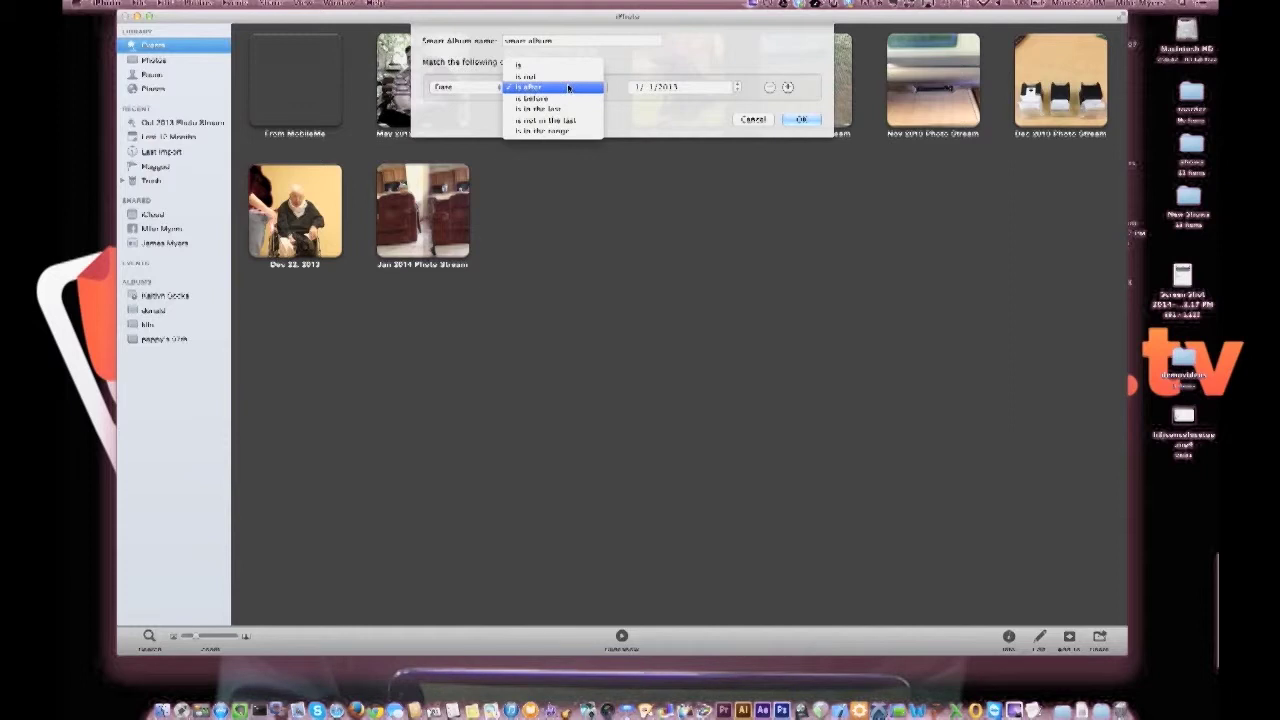
left_click(555, 131)
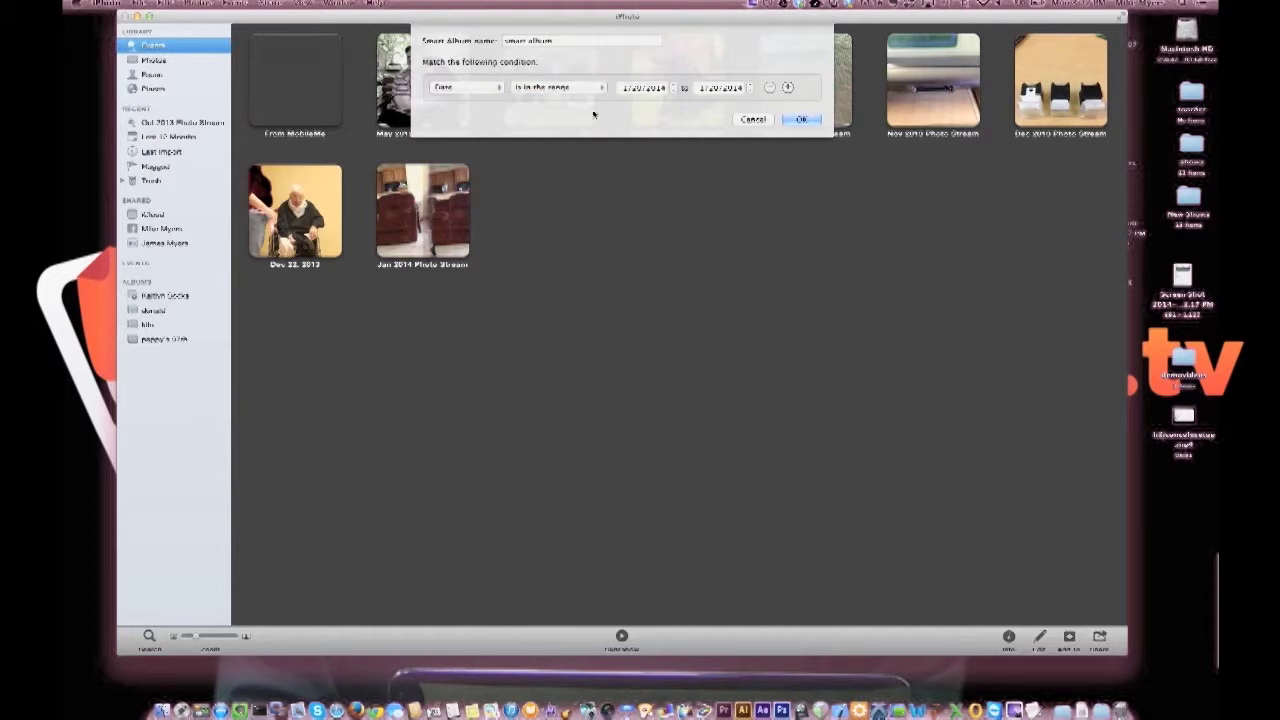
Set the range to 1/1/2013 through 1/1/2014 and confirm the smart album
left_click(659, 89)
left_click(674, 91)
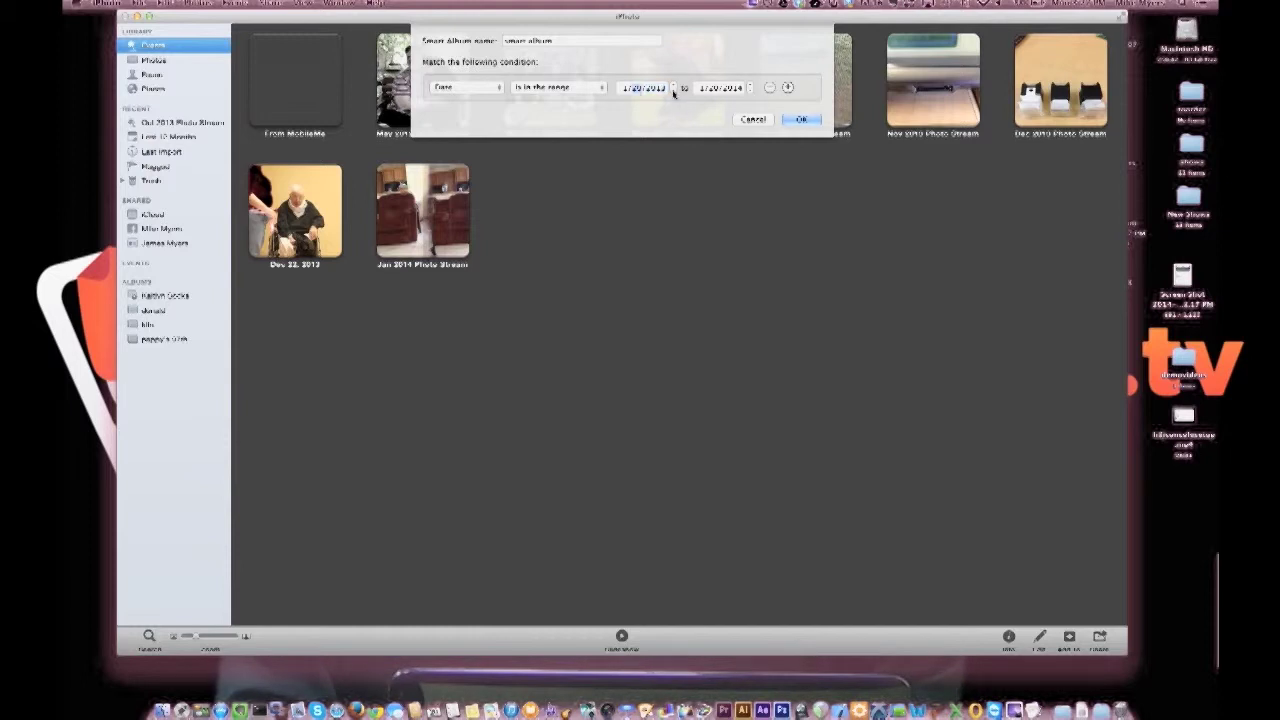
left_click(674, 92)
left_click(715, 91)
left_click(750, 92)
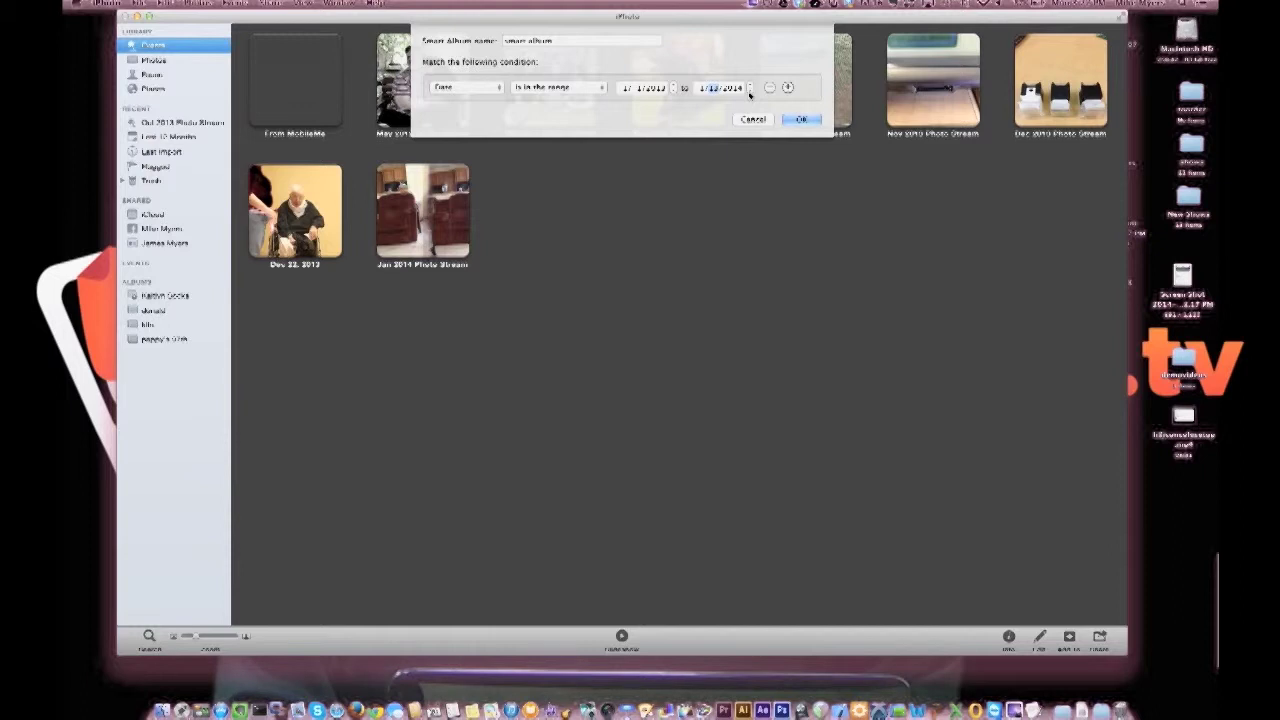
left_click(750, 92)
left_click(801, 119)
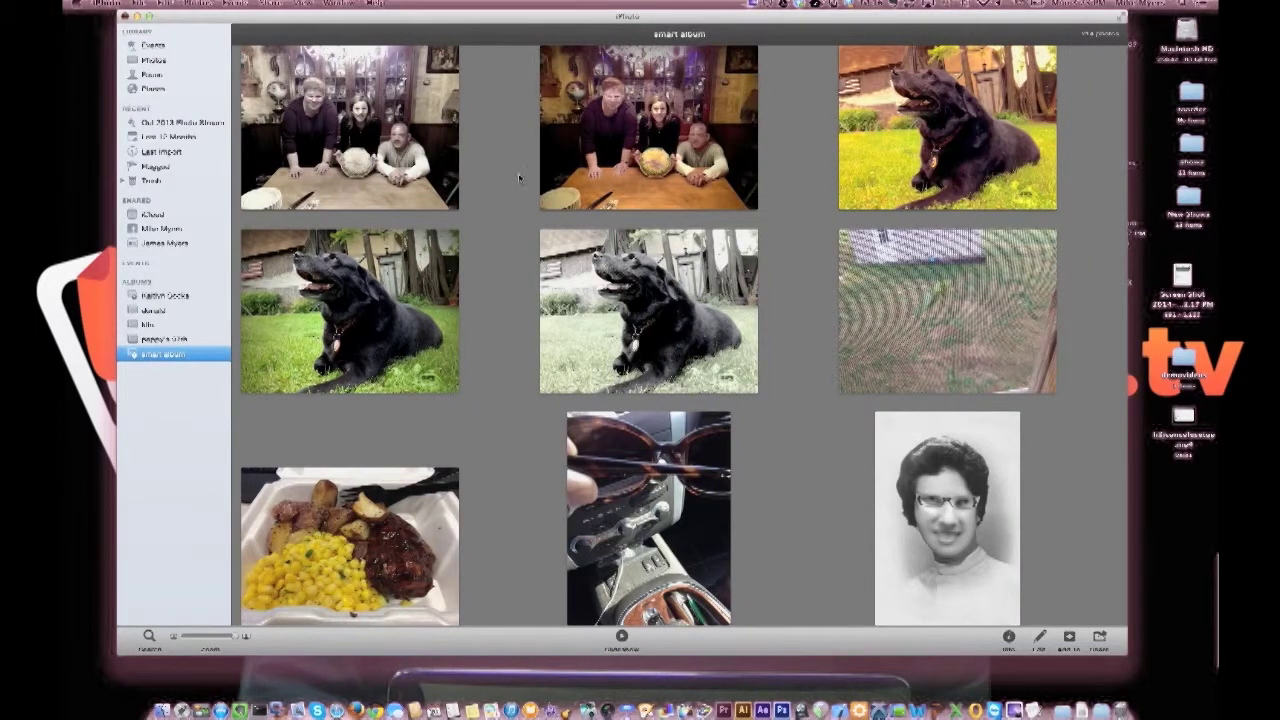
Scroll through the smart album's 2013 photos
scroll(470, 176, "down", 8)
scroll(470, 176, "down", 20)
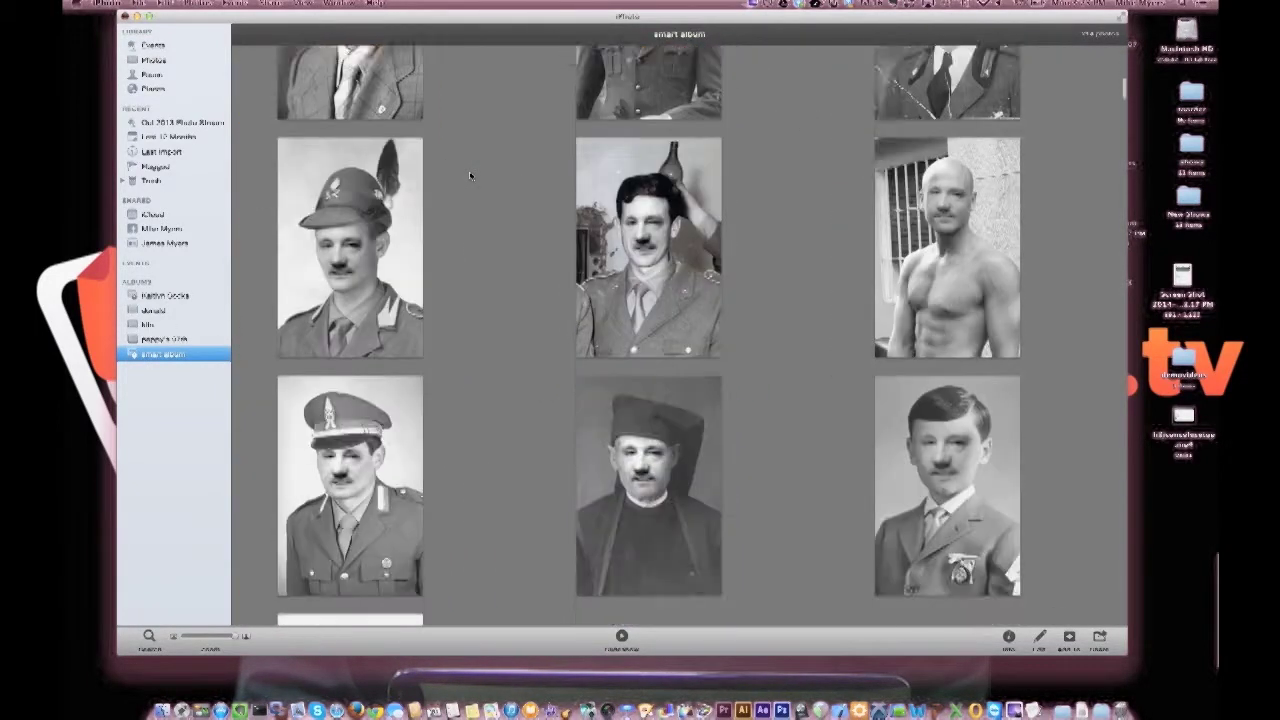
scroll(470, 176, "down", 20)
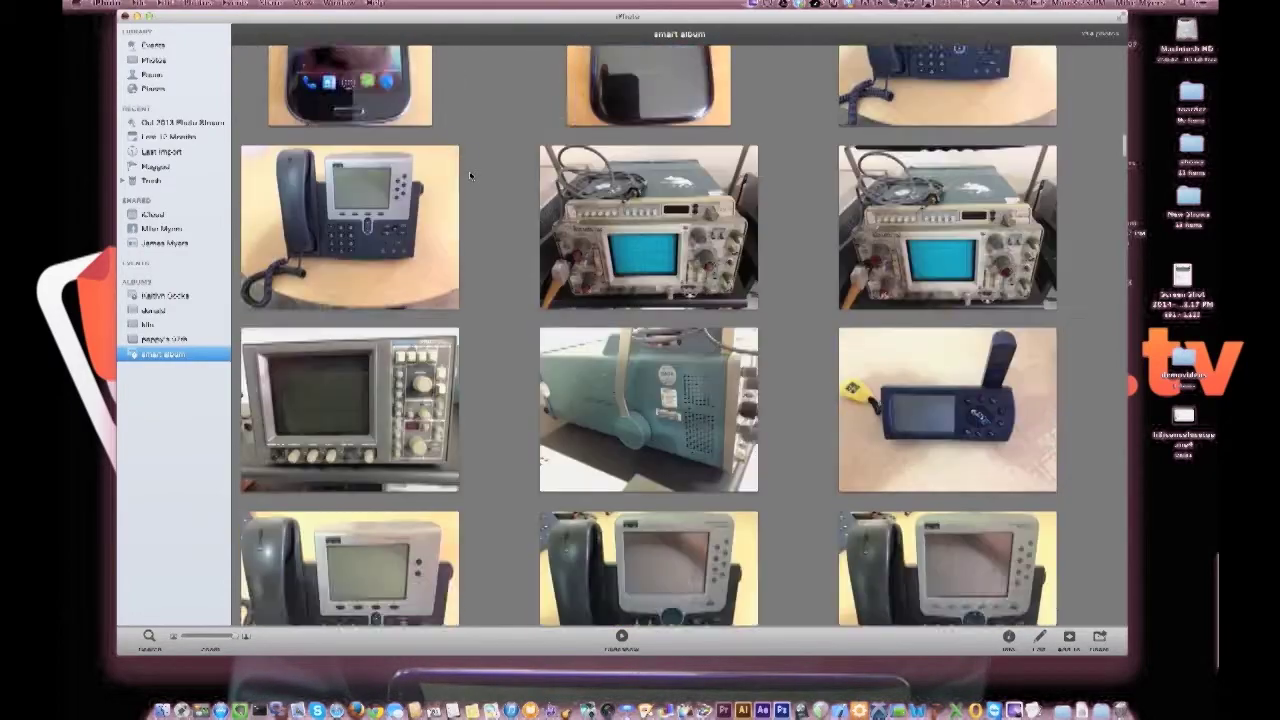
scroll(470, 176, "down", 20)
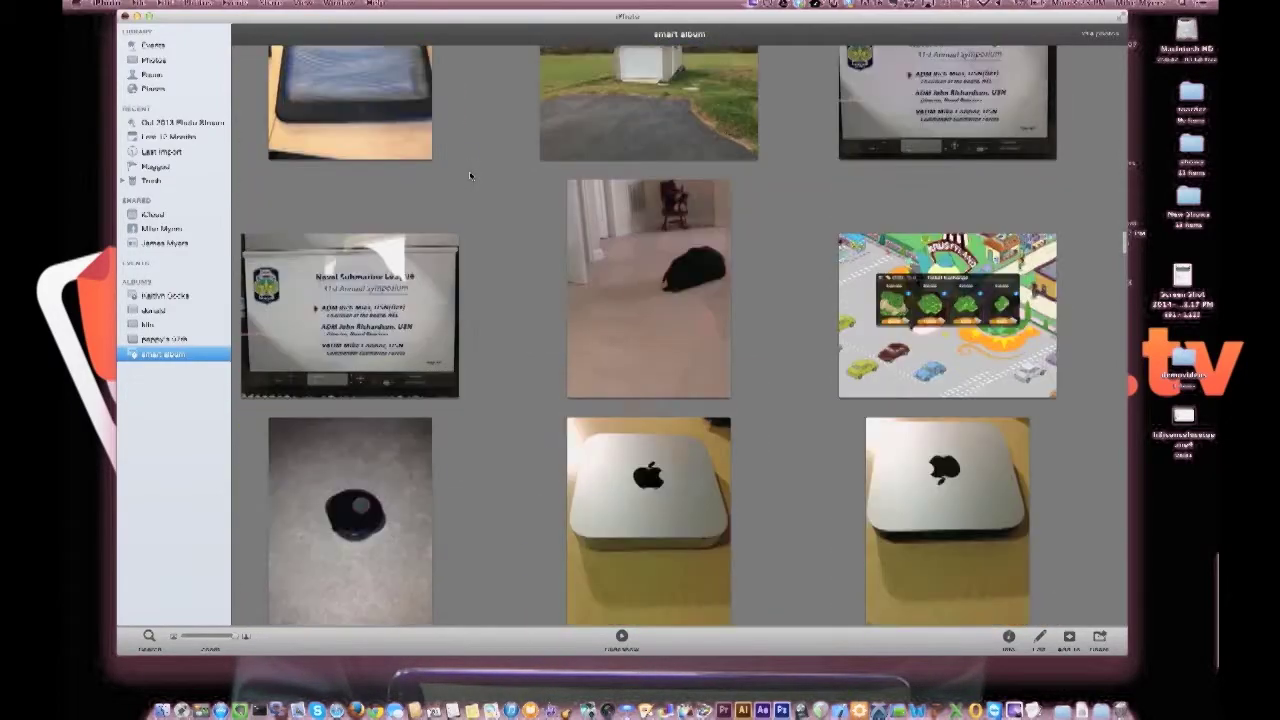
scroll(470, 176, "down", 20)
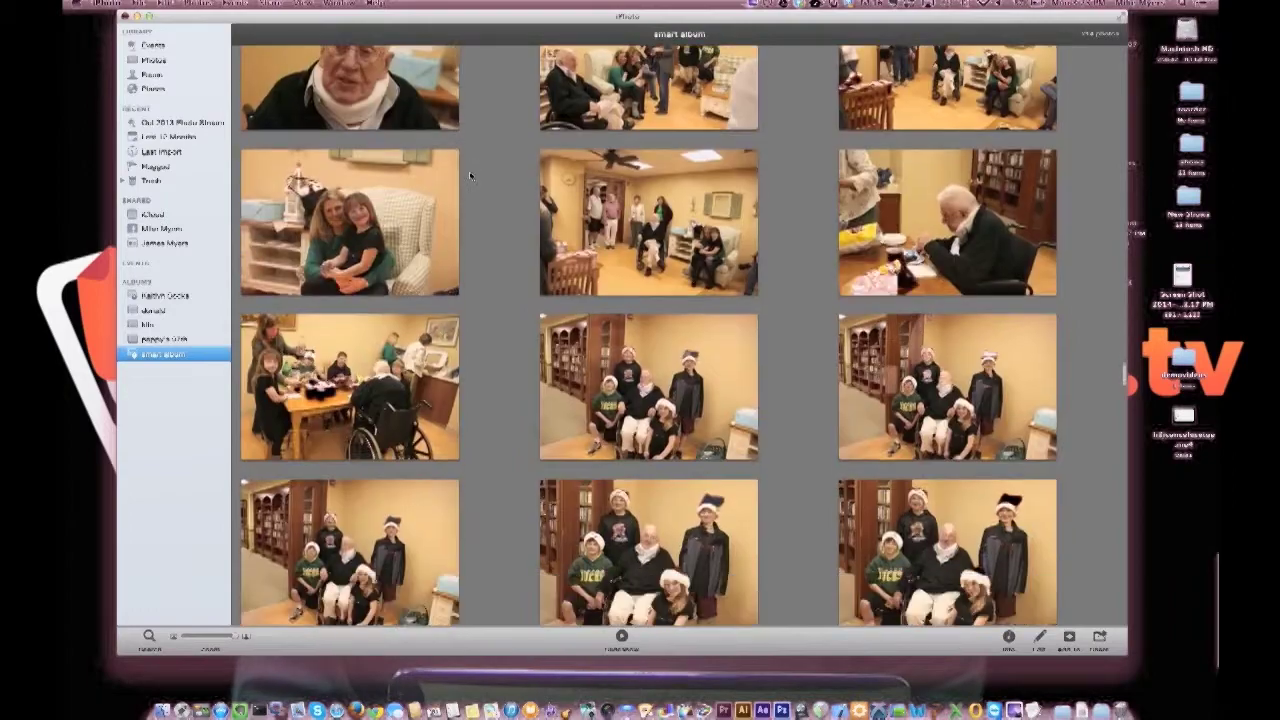
scroll(470, 176, "down", 20)
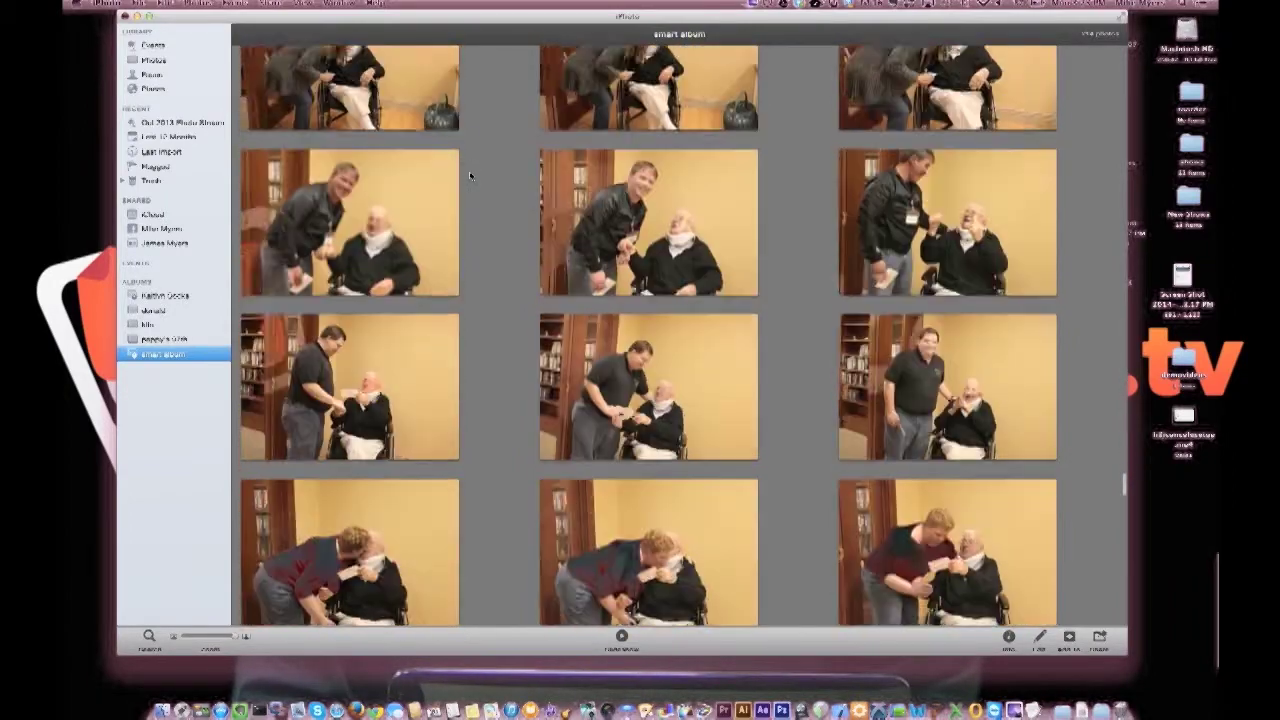
scroll(470, 176, "down", 20)
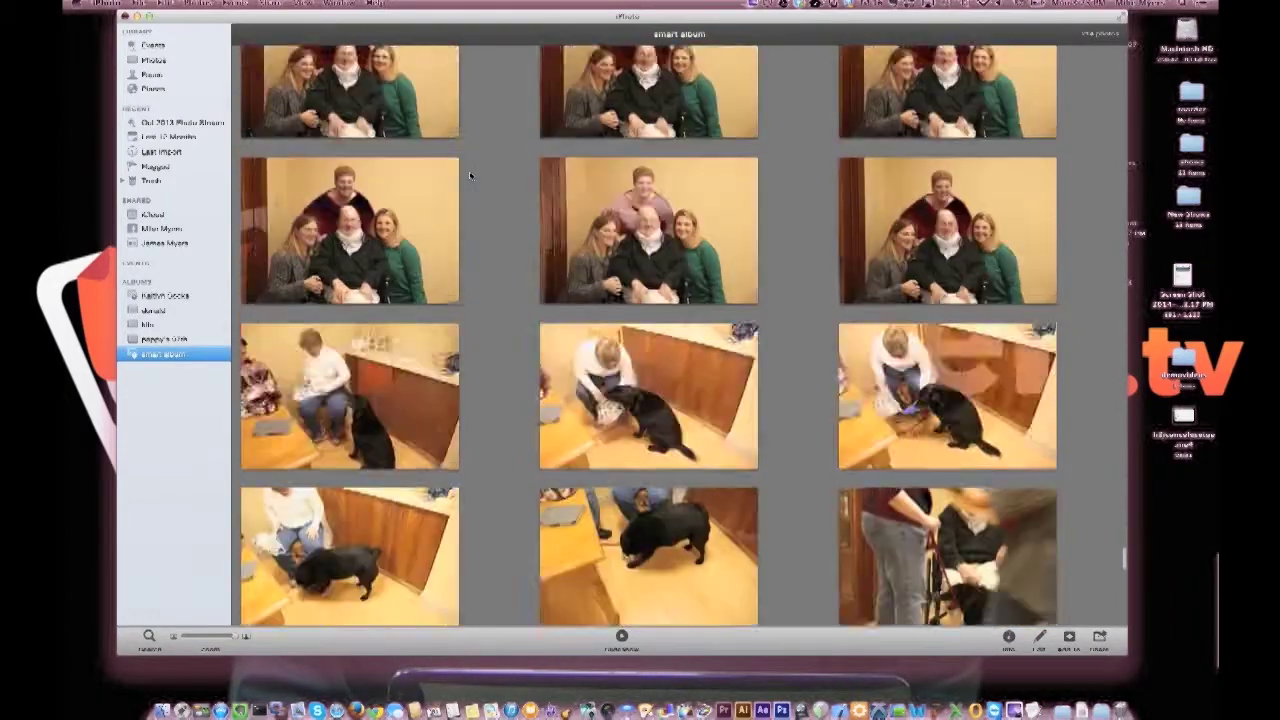
scroll(470, 176, "up", 20)
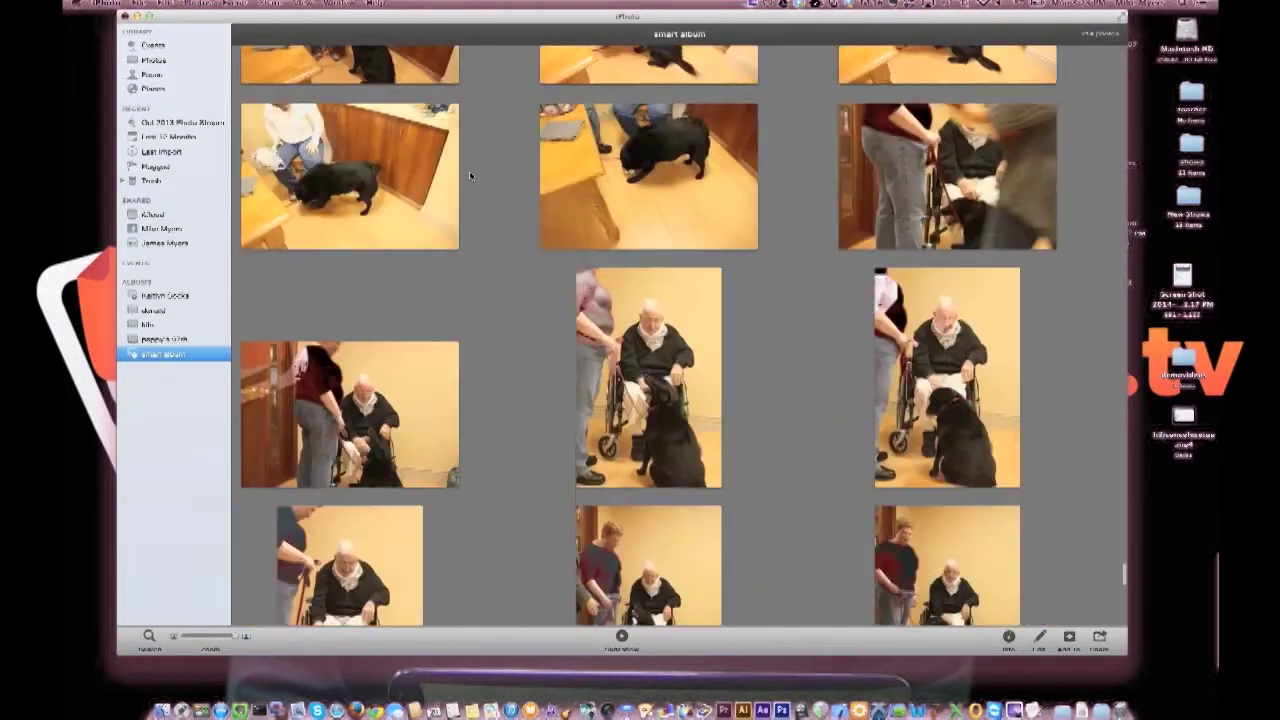